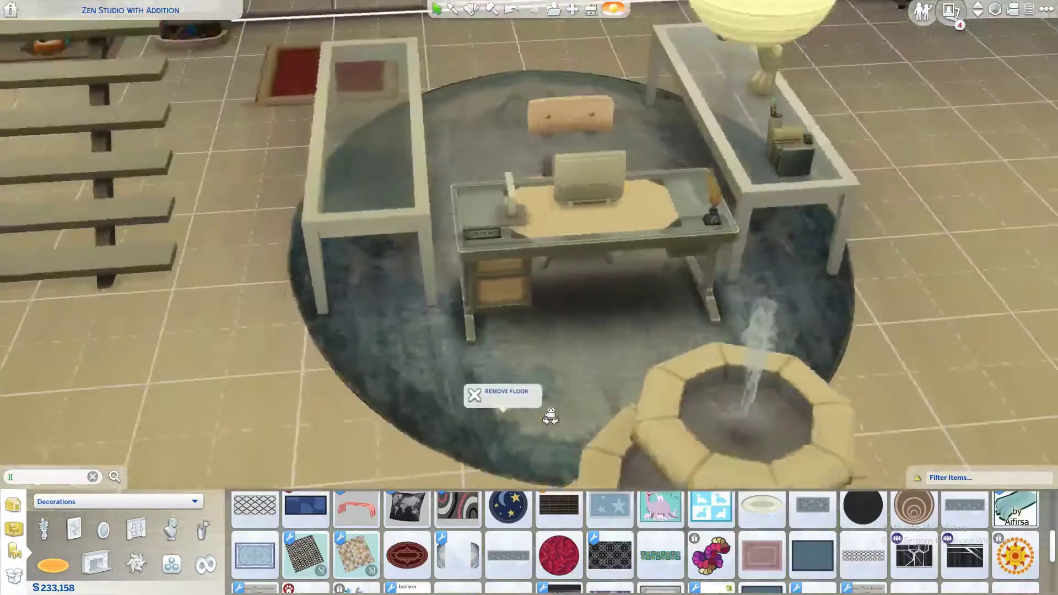
Look around the round rug in build mode, then bring up the game menu and quit The Sims 4.
scroll(546, 413, "up", 5)
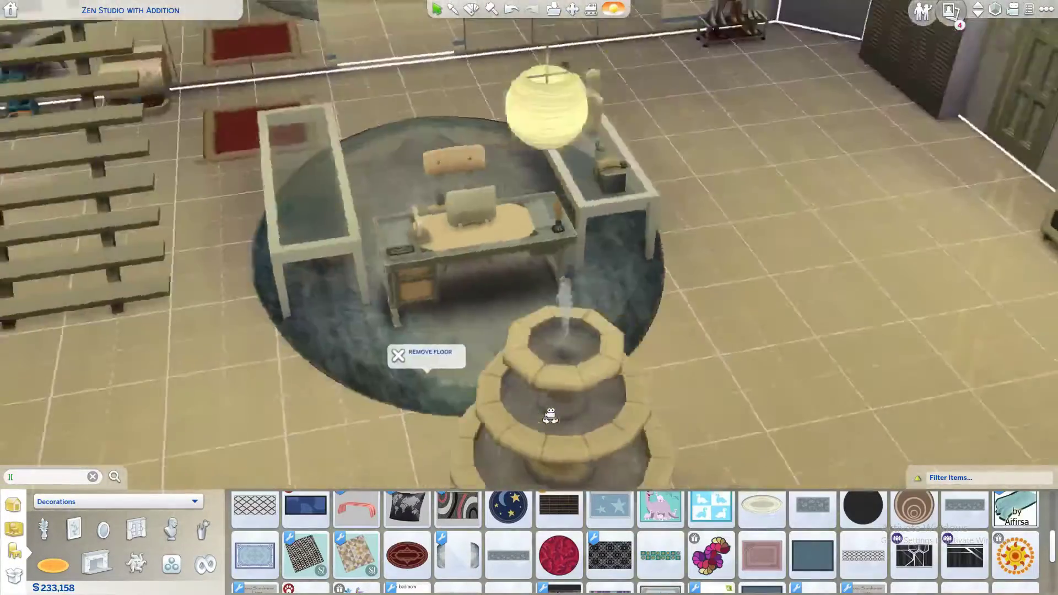
scroll(549, 416, "down", 3)
key("a")
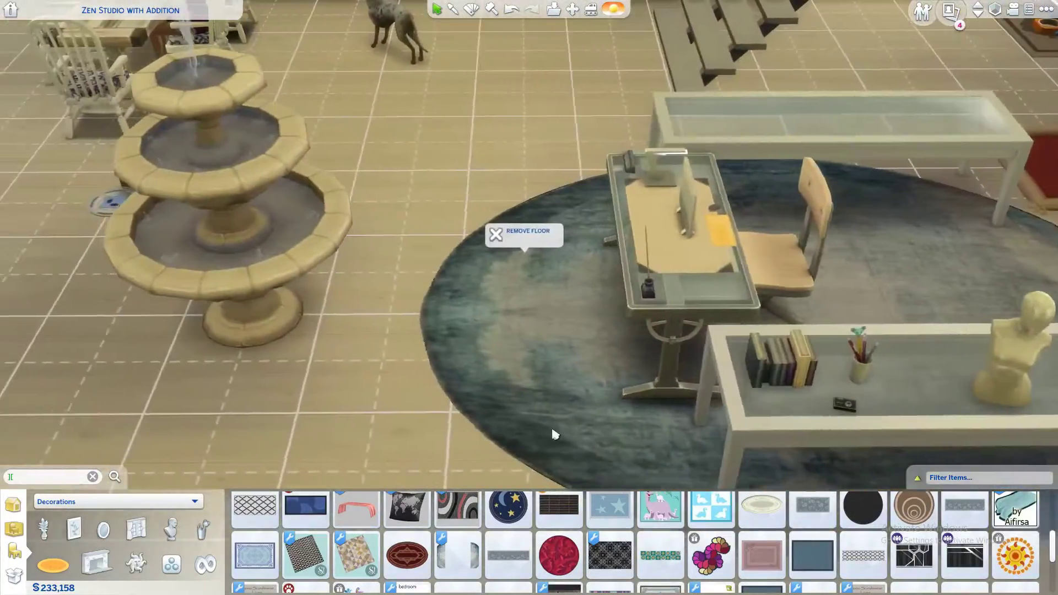
key("Escape")
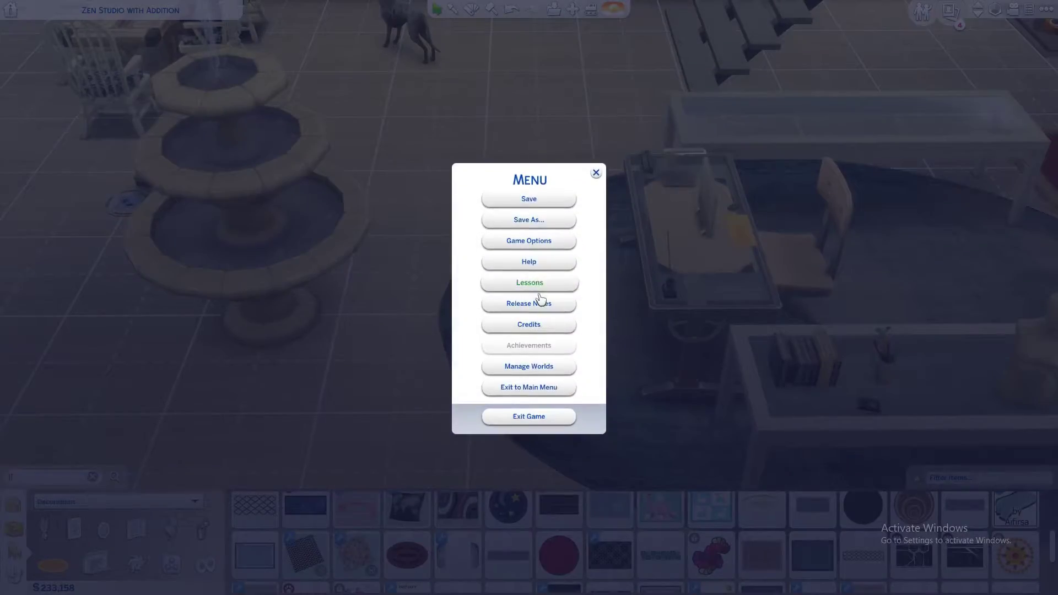
left_click(542, 416)
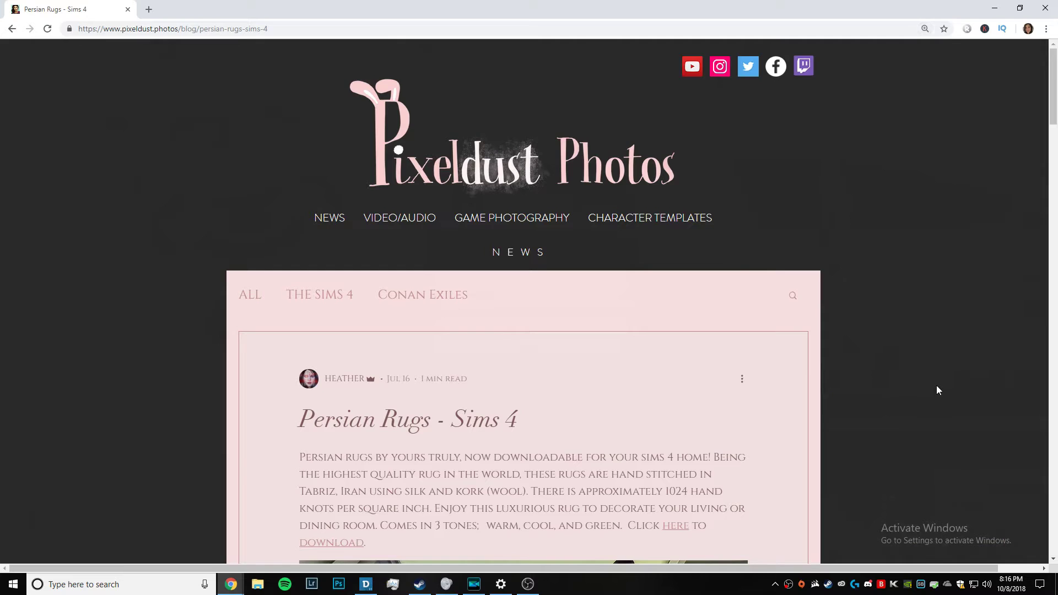
Scroll down through the Pixeldust Persian Rugs blog post.
scroll(938, 390, "down", 7)
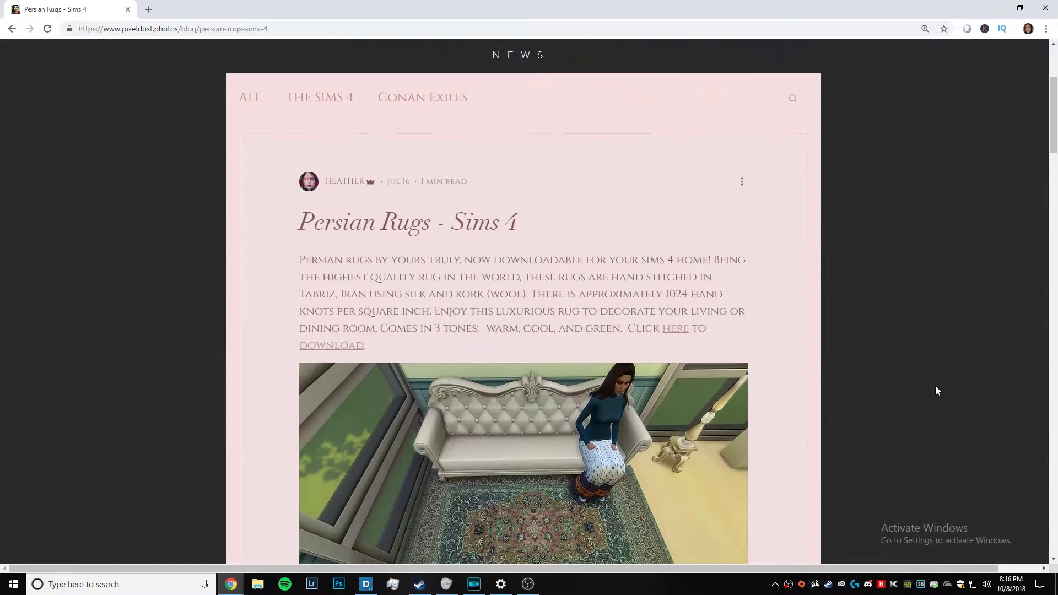
scroll(935, 387, "down", 5)
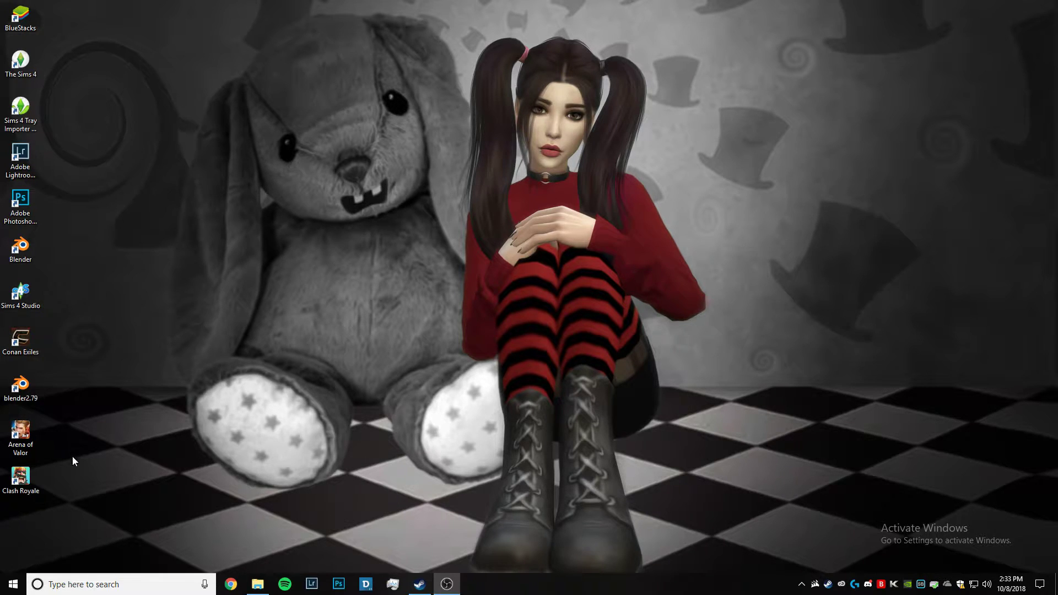
Launch Sims 4 Studio and start a standalone Object recolor project.
double_click(17, 293)
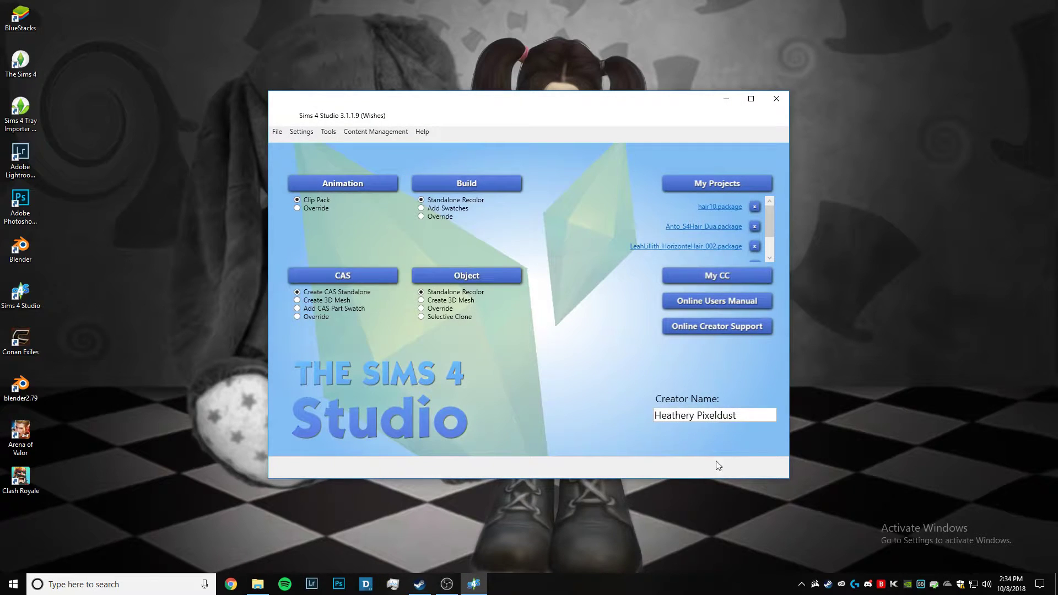
left_click_drag(747, 415, 652, 422)
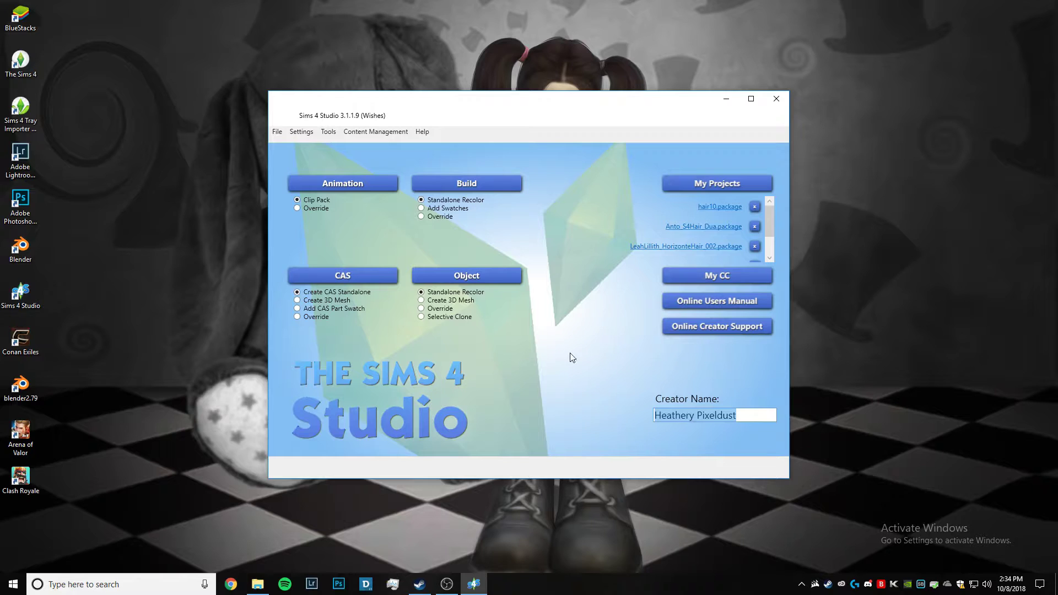
left_click(463, 279)
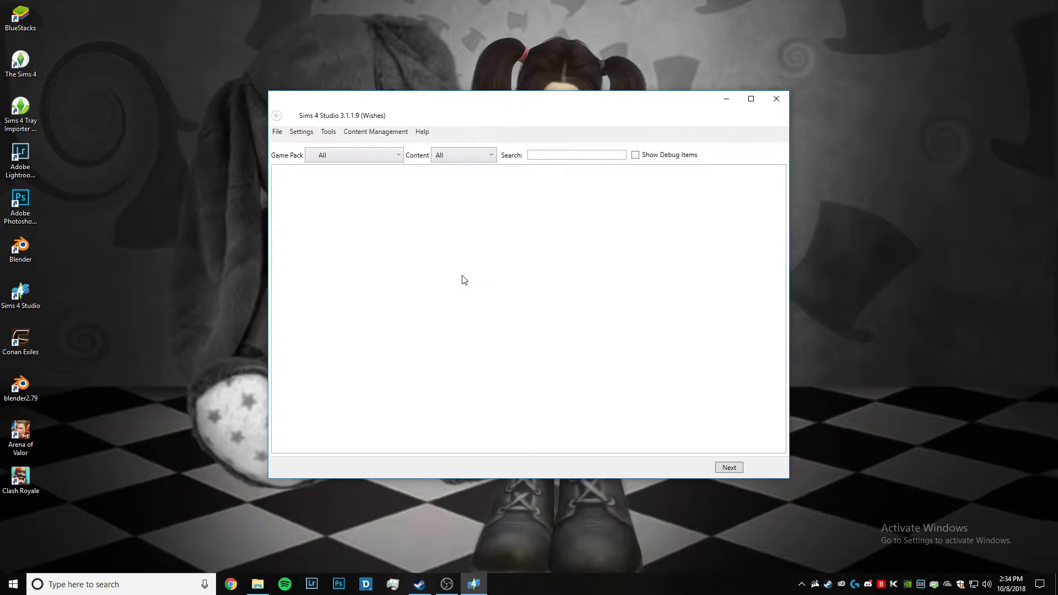
Search objects for 'rug', pick the oval red-brown rug and continue to saving.
left_click(553, 155)
type("bath")
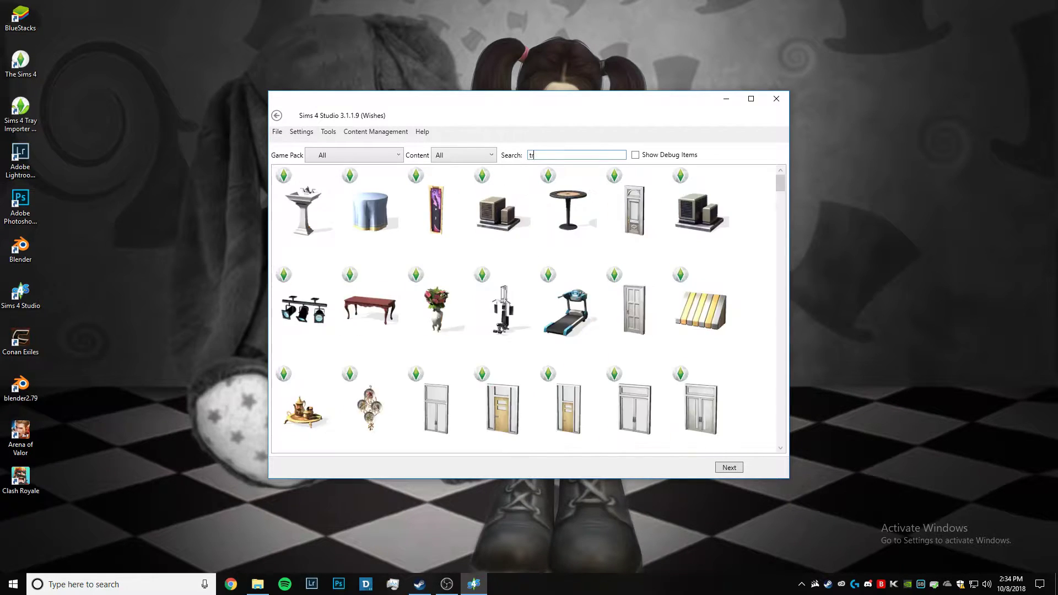
key("BackSpace")
key("BackSpace")
key("BackSpace")
key("BackSpace")
type("rug")
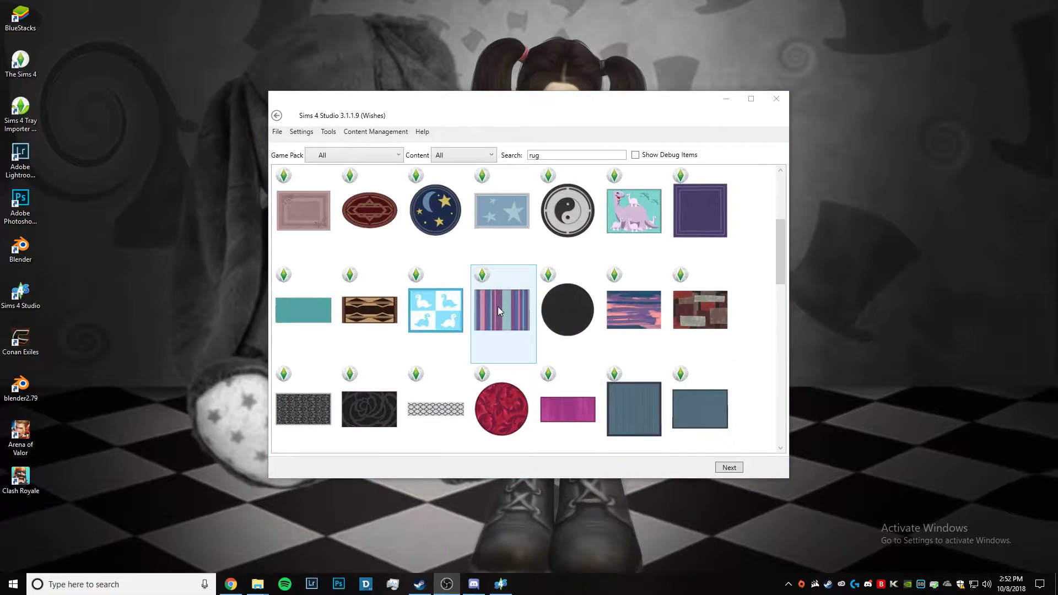
scroll(581, 350, "down", 4)
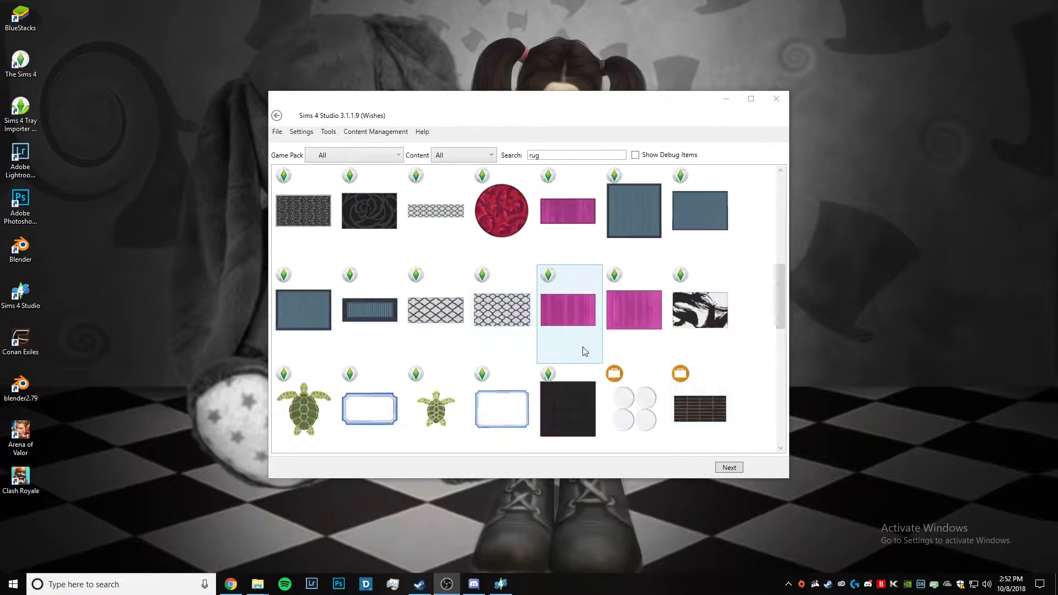
scroll(581, 223, "down", 10)
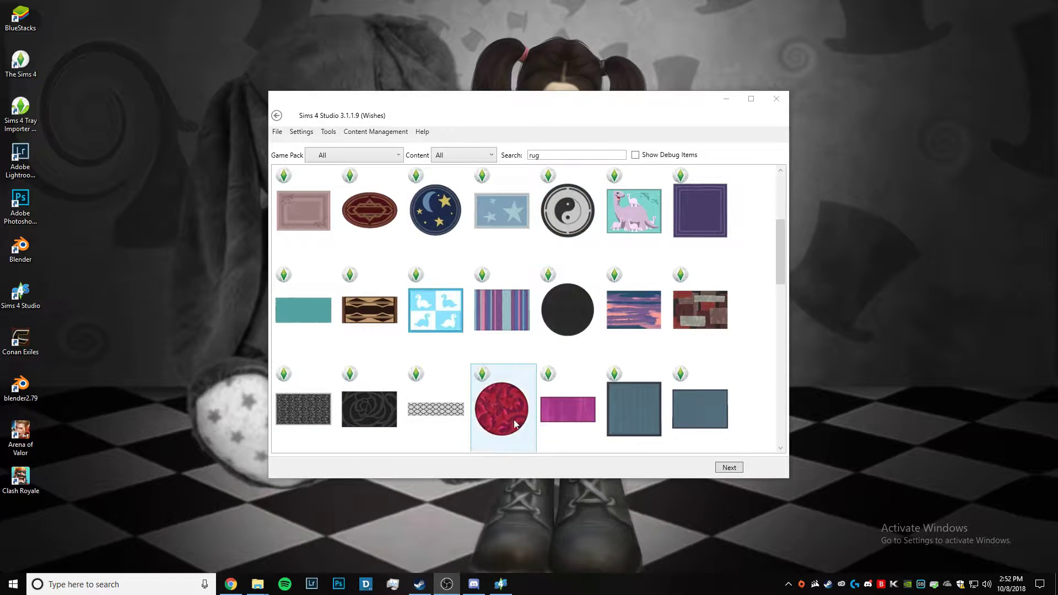
left_click(374, 211)
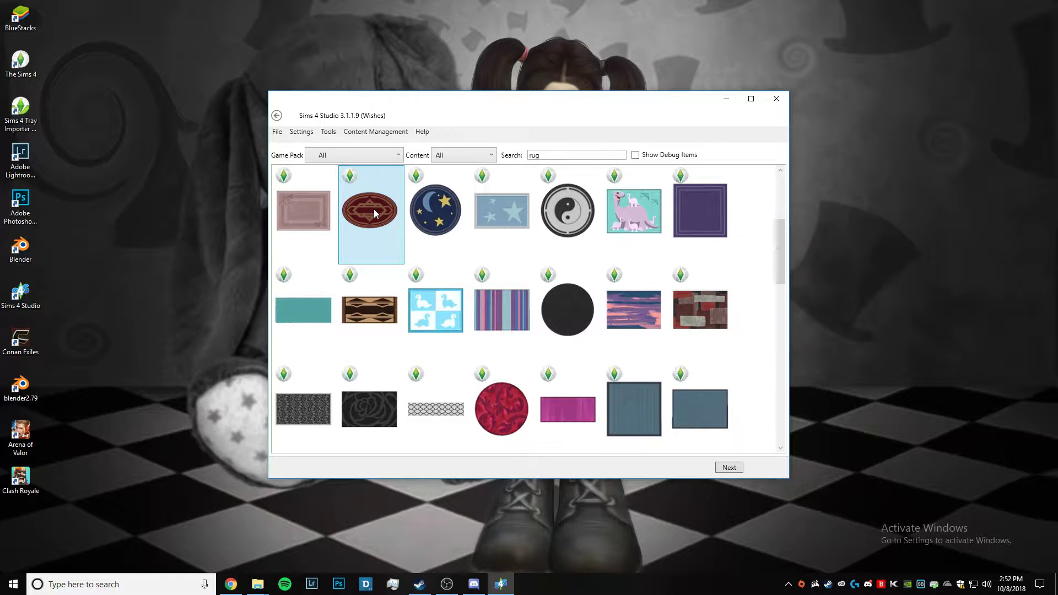
left_click(735, 468)
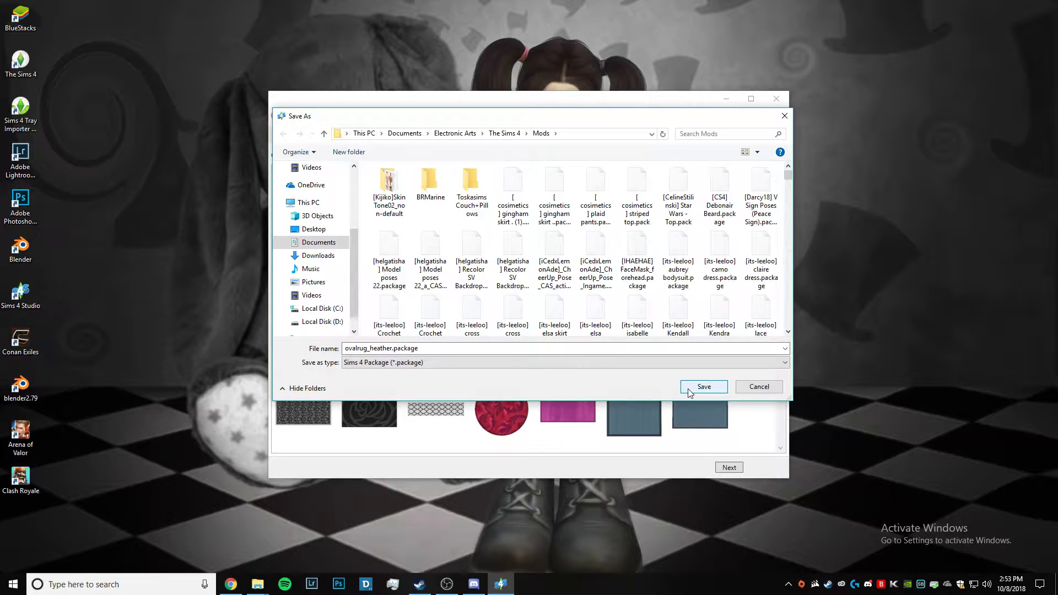
Save the package as ovalrug_heather.package in Mods and view the rug from above.
left_click(704, 387)
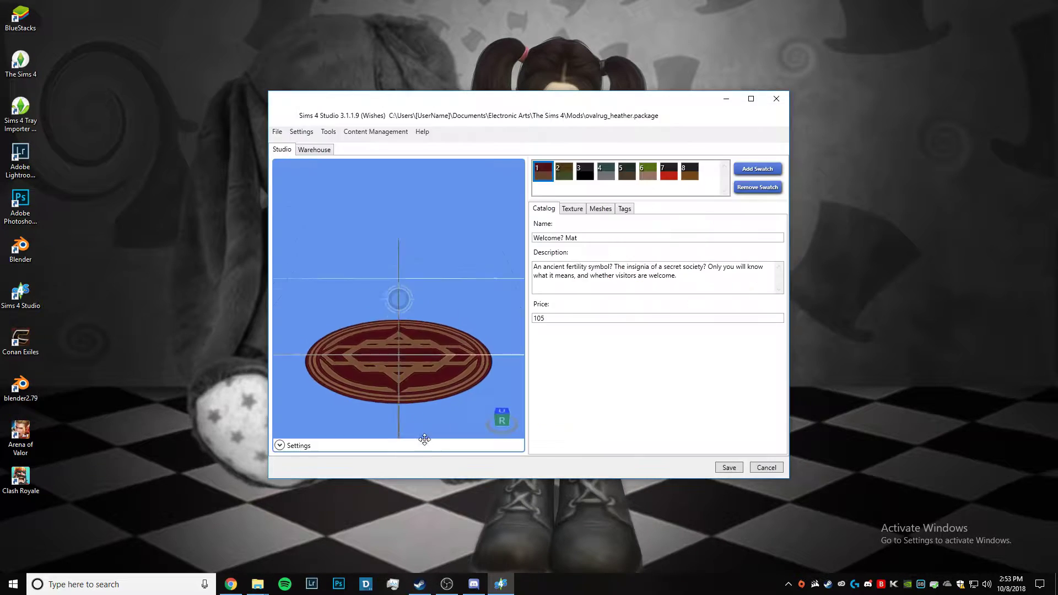
right_click_drag(395, 168, 411, 487)
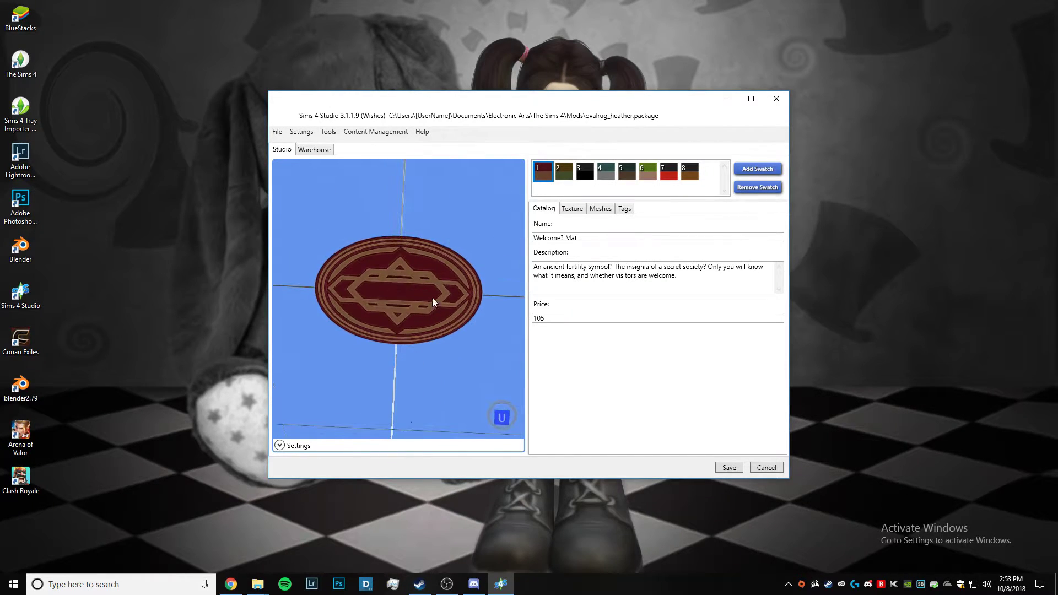
right_click_drag(432, 298, 400, 306)
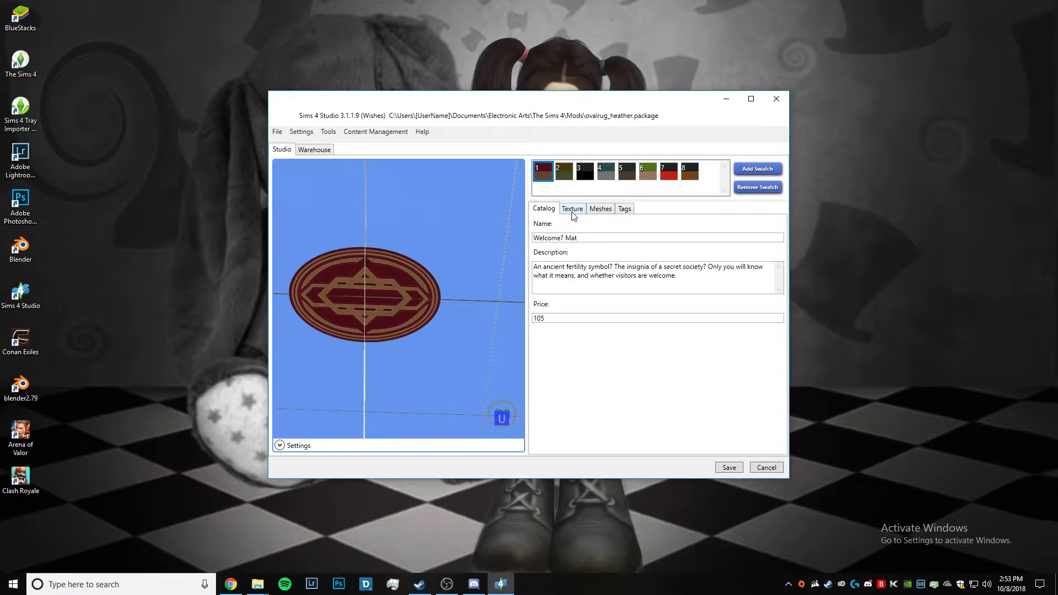
Export the rug texture as ovalrugtexture_heather.png, replacing the existing file.
left_click(572, 209)
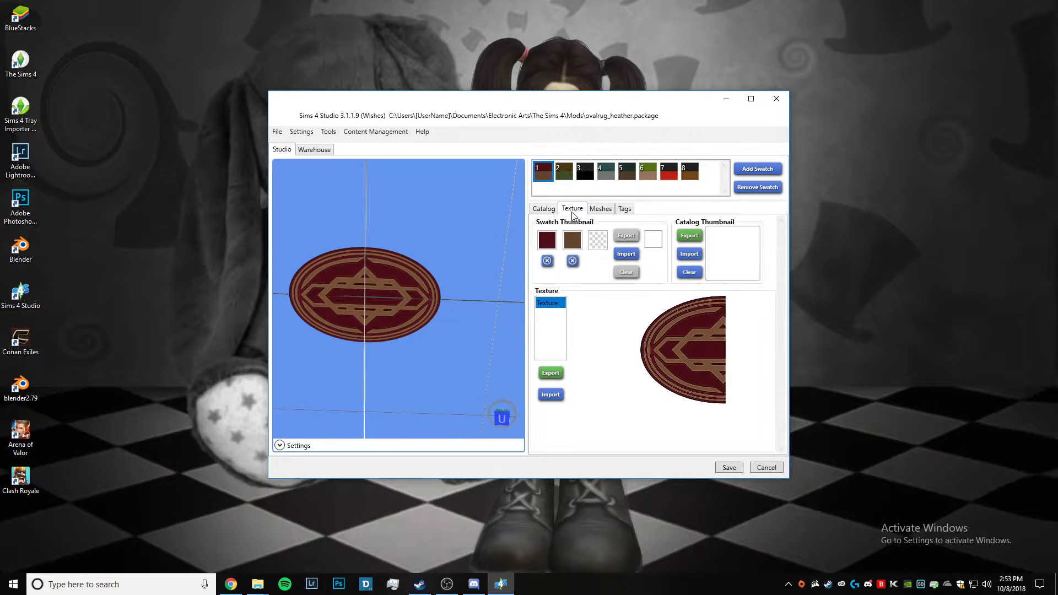
left_click(551, 374)
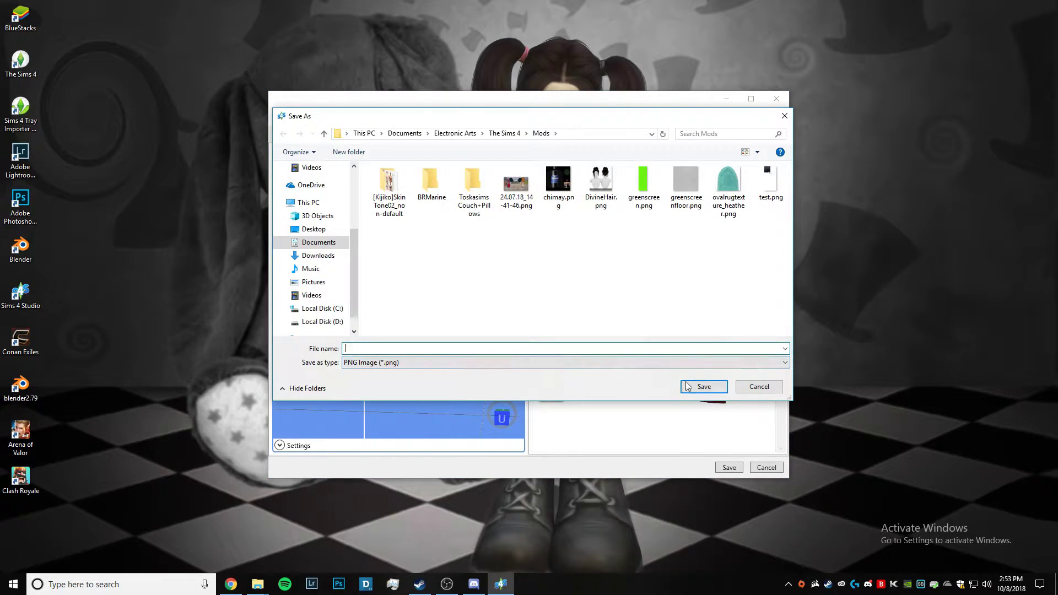
type("oval")
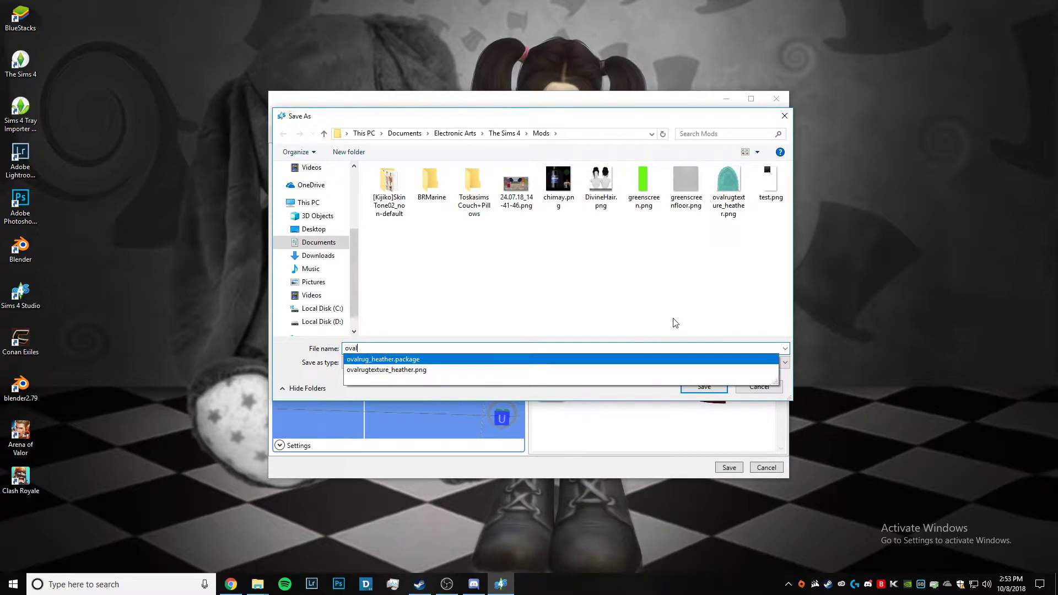
left_click(405, 370)
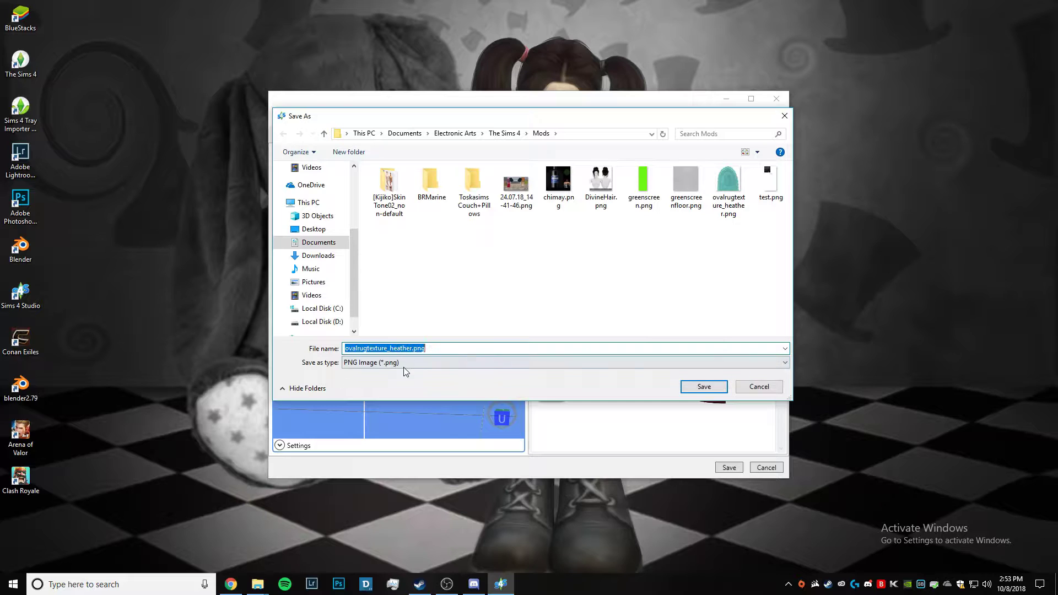
left_click(403, 363)
left_click(385, 371)
left_click(703, 386)
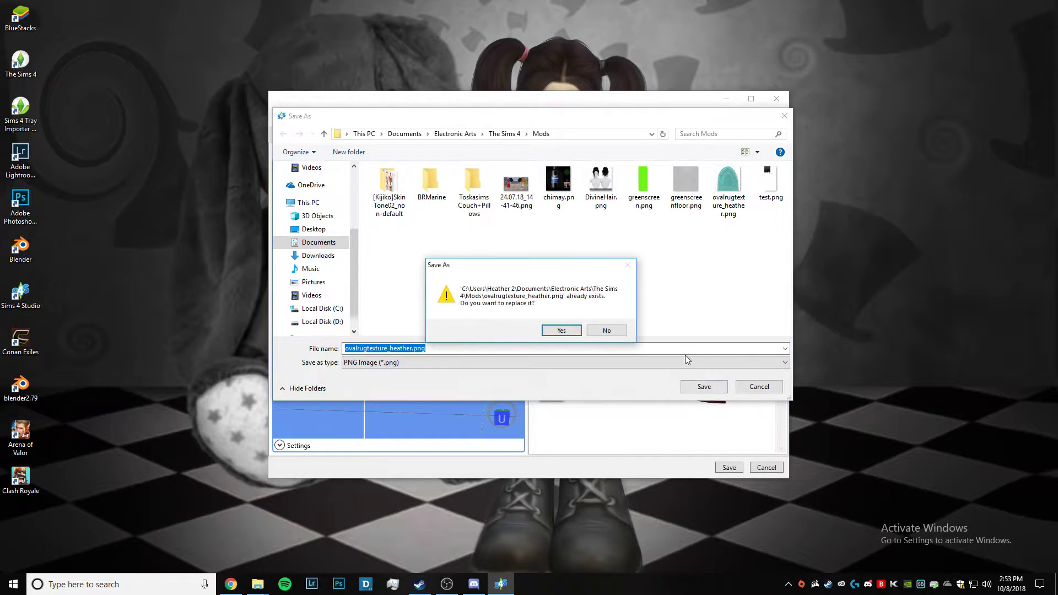
left_click(561, 331)
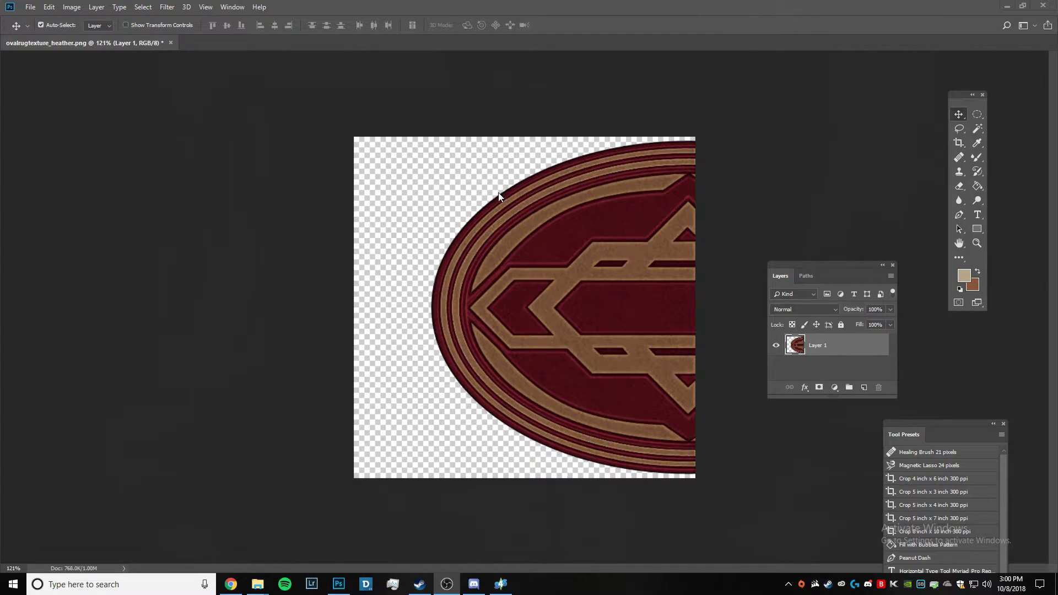
left_click(30, 6)
left_click(496, 102)
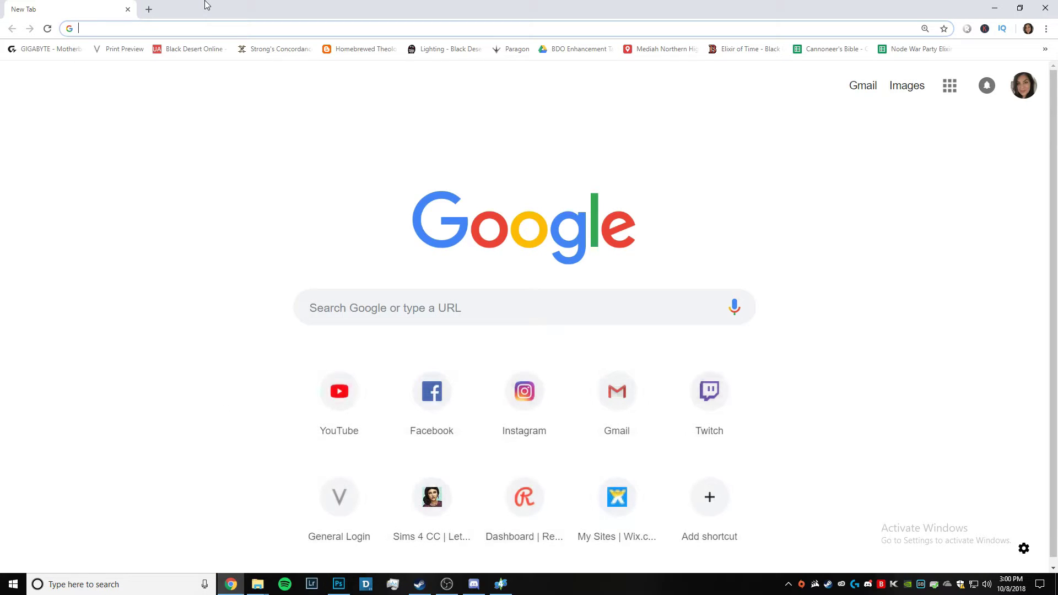
Run a Google image search for 'oval rug'.
left_click(908, 92)
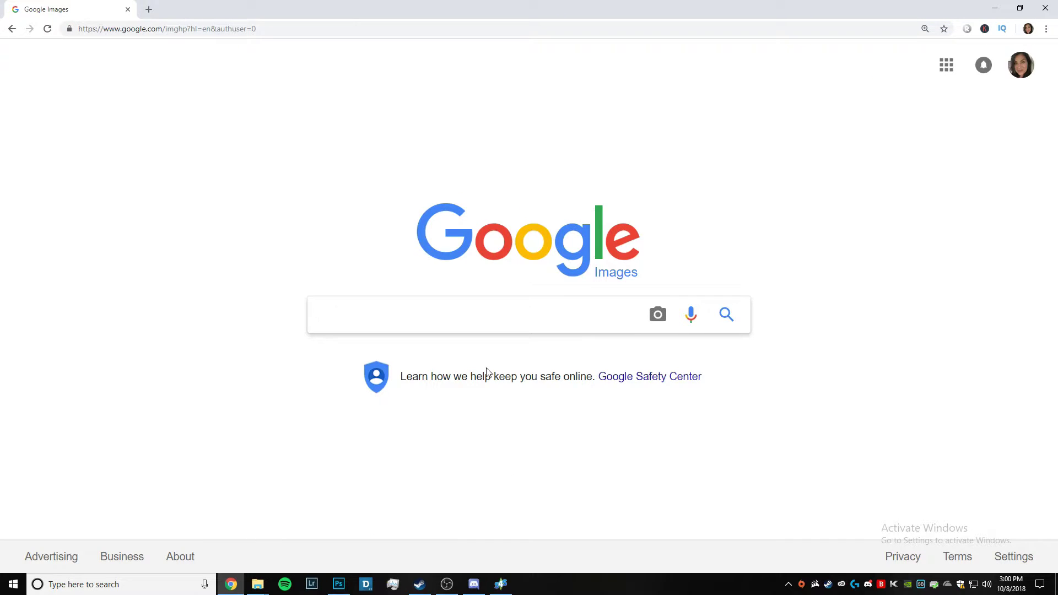
type("oval rug")
key("Return")
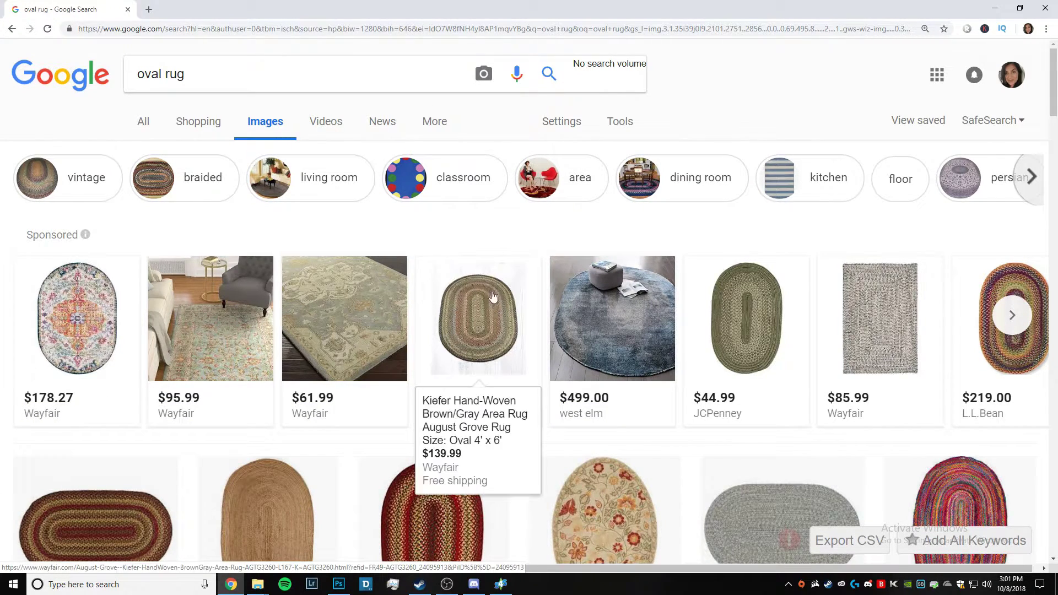
Dismiss the email popup, open the blue oval rug photo in a new tab and copy it.
mouse_move(589, 278)
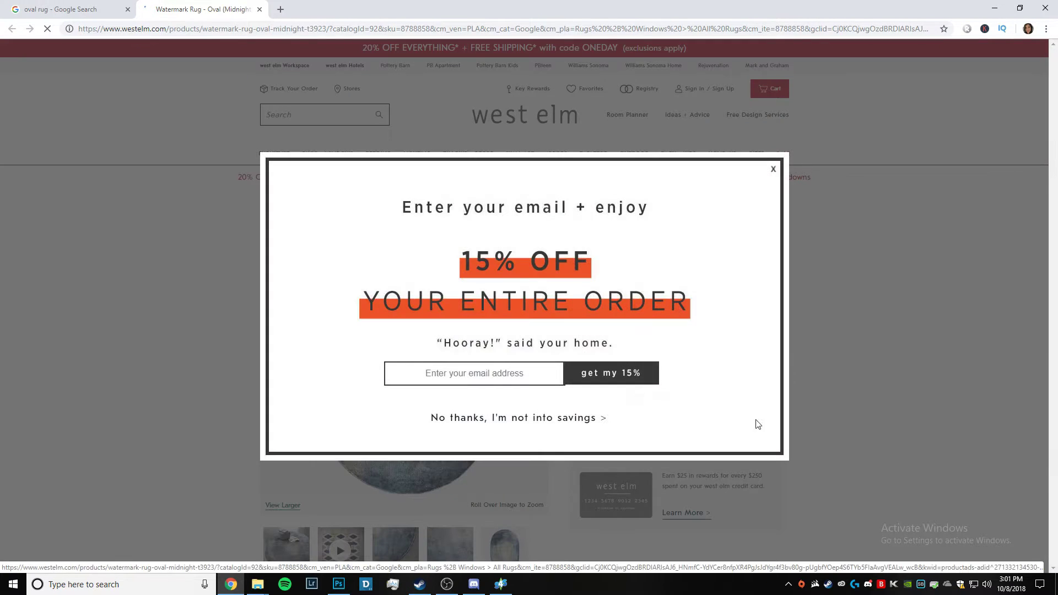
left_click(774, 169)
right_click(438, 347)
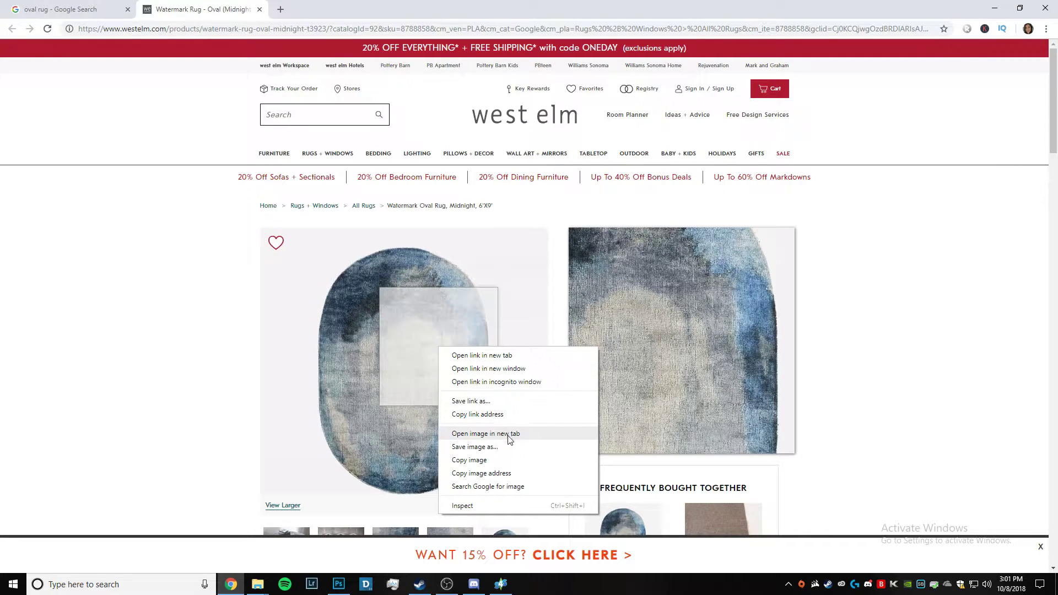
left_click(485, 434)
left_click(318, 6)
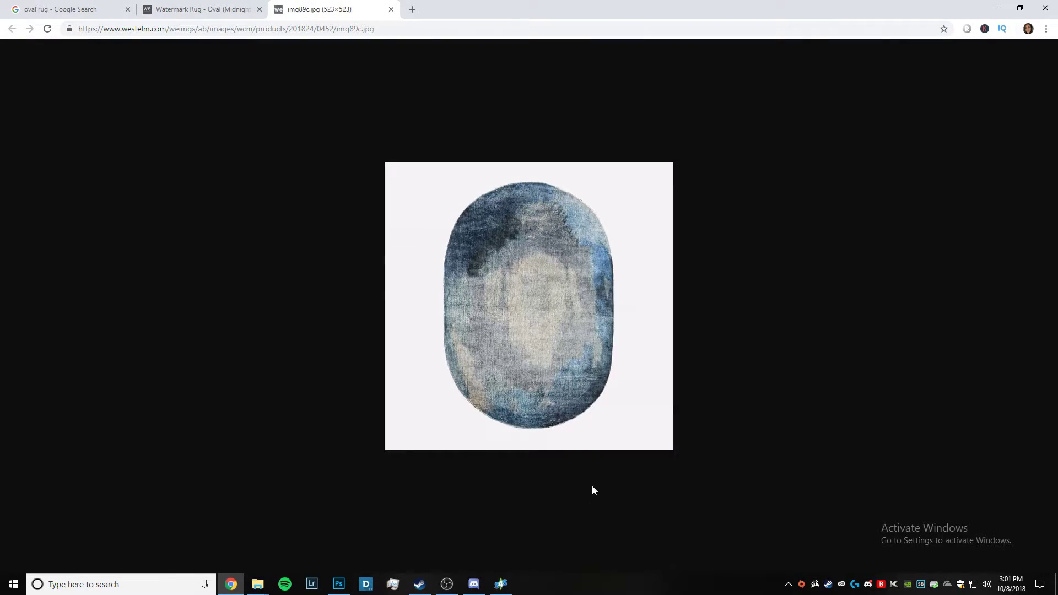
scroll(543, 340, "up", 7, "ctrl")
scroll(543, 340, "down", 4, "ctrl")
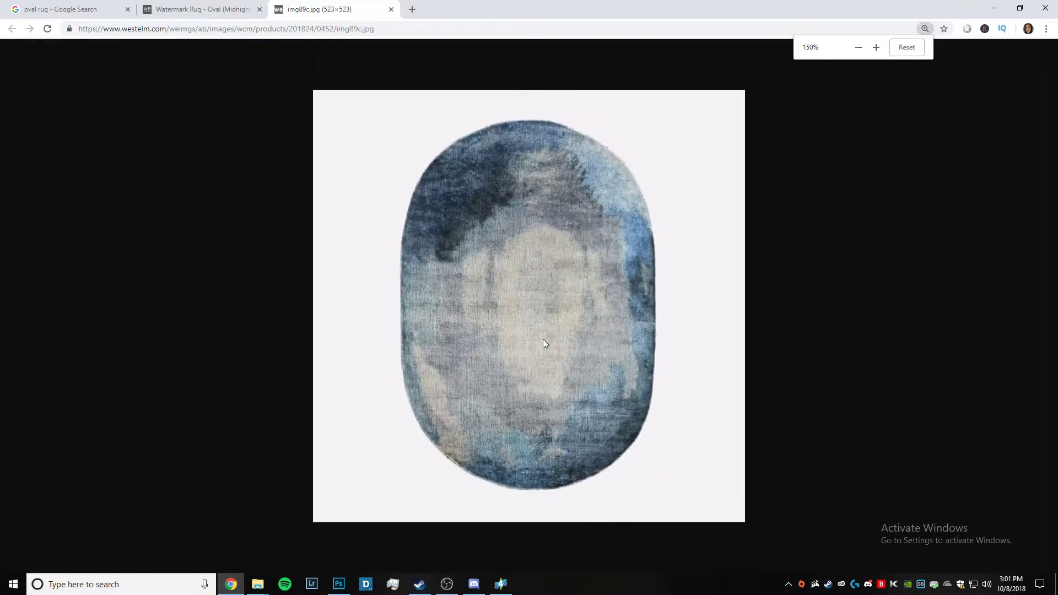
right_click(544, 340)
left_click(598, 375)
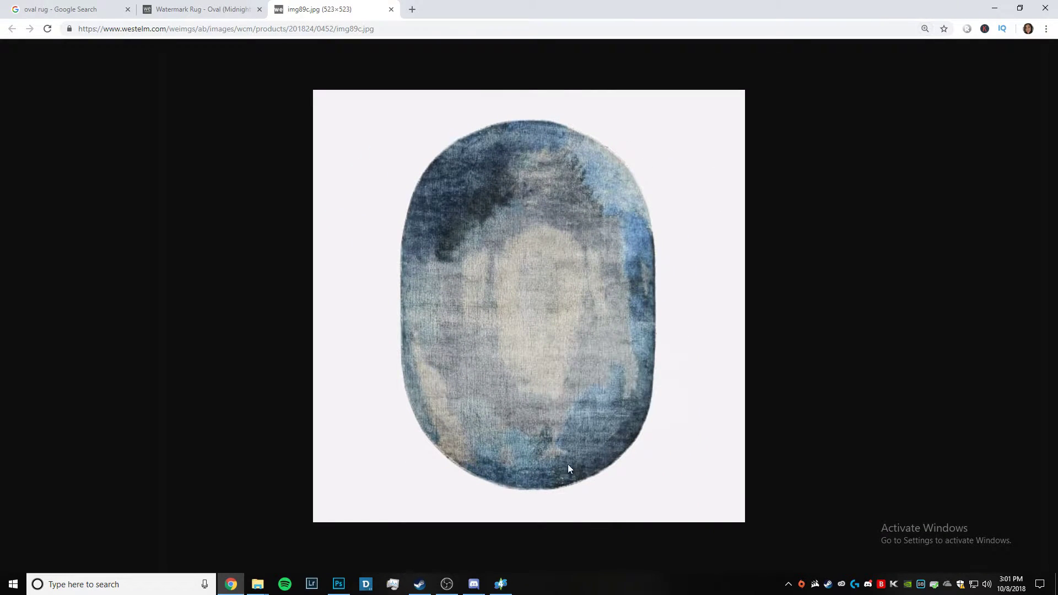
left_click(338, 588)
Paste the blue rug as a new layer and rotate it 90° counter-clockwise.
key("ctrl+v")
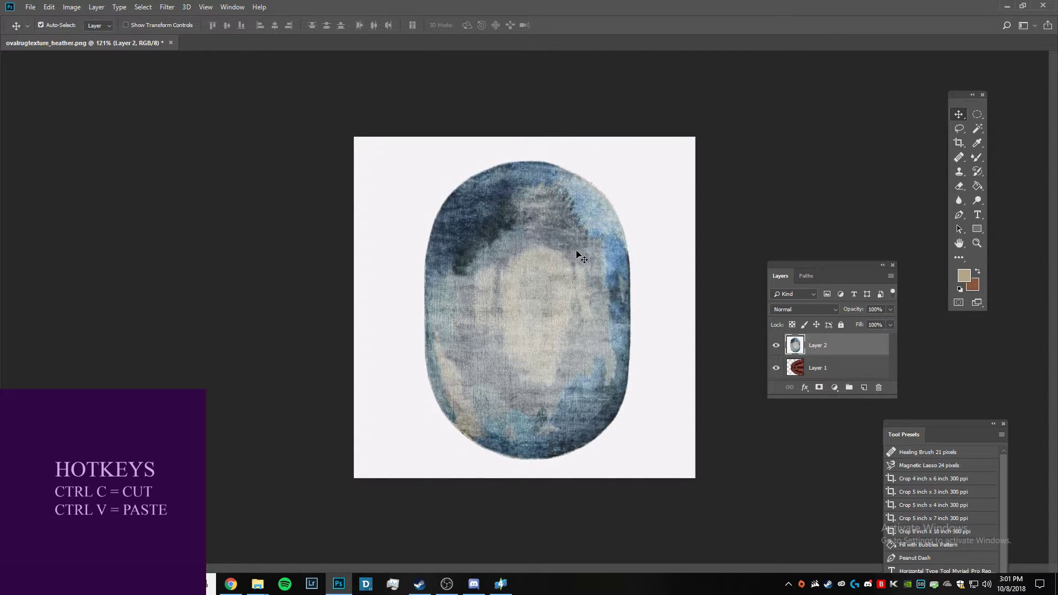
key("ctrl+t")
right_click(579, 279)
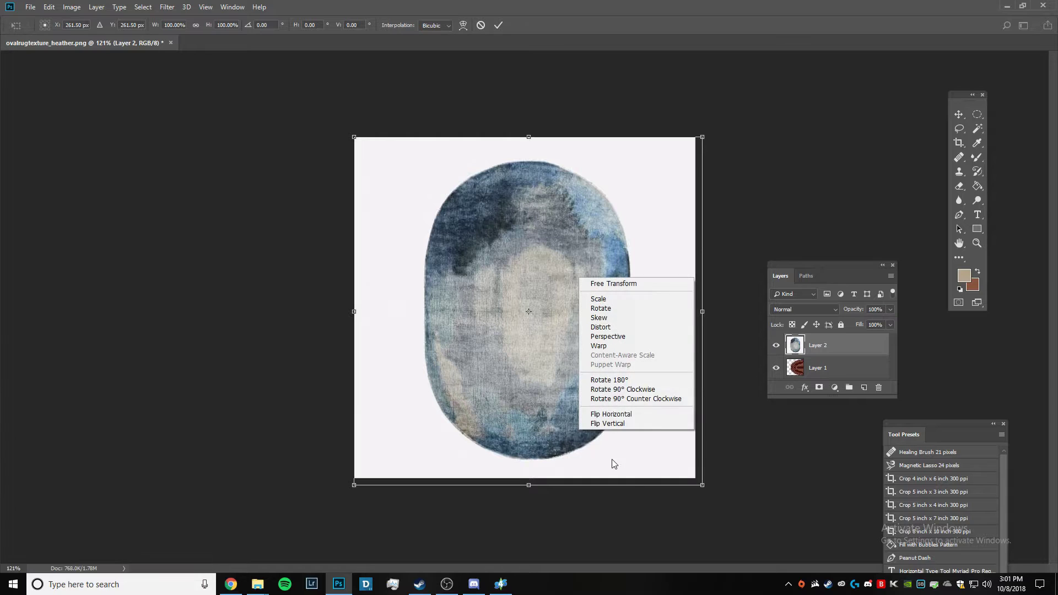
left_click(644, 401)
key("Return")
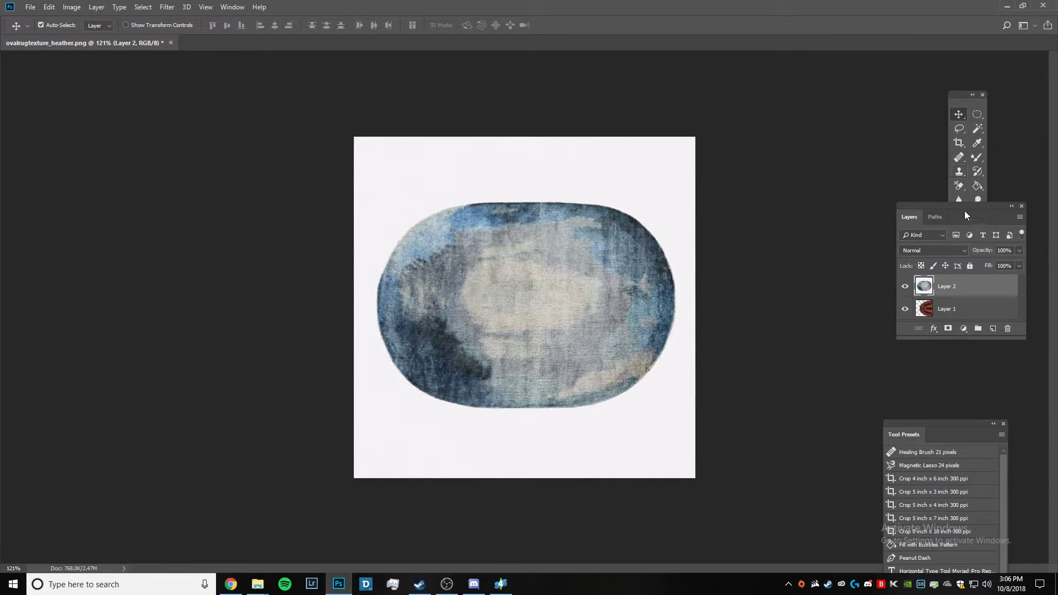
left_click_drag(964, 211, 968, 333)
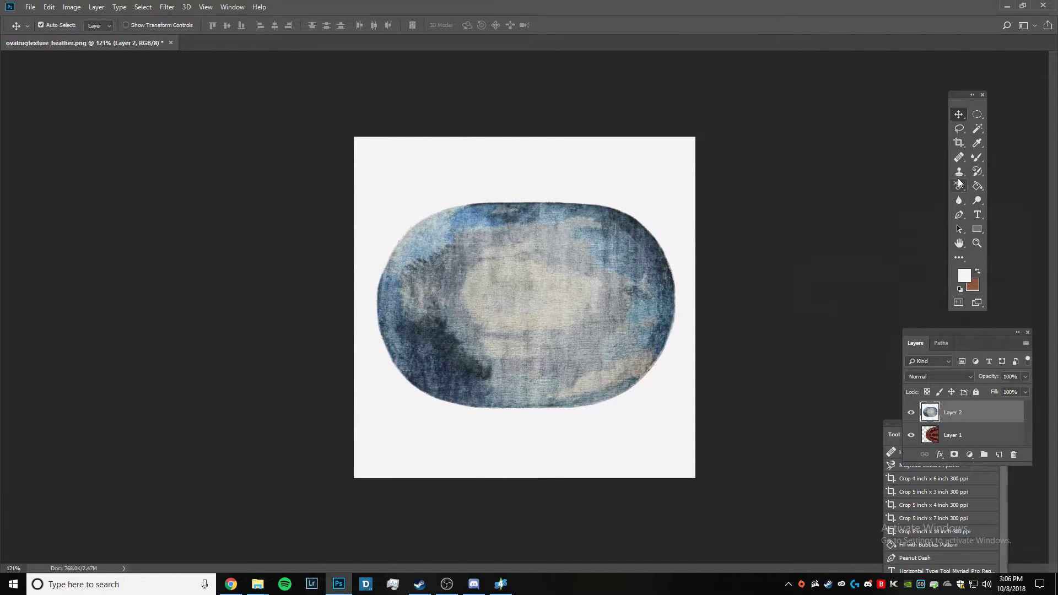
Choose the Burn tool and darken along the blue rug's upper-left edge.
scroll(373, 271, "up", 2, "alt")
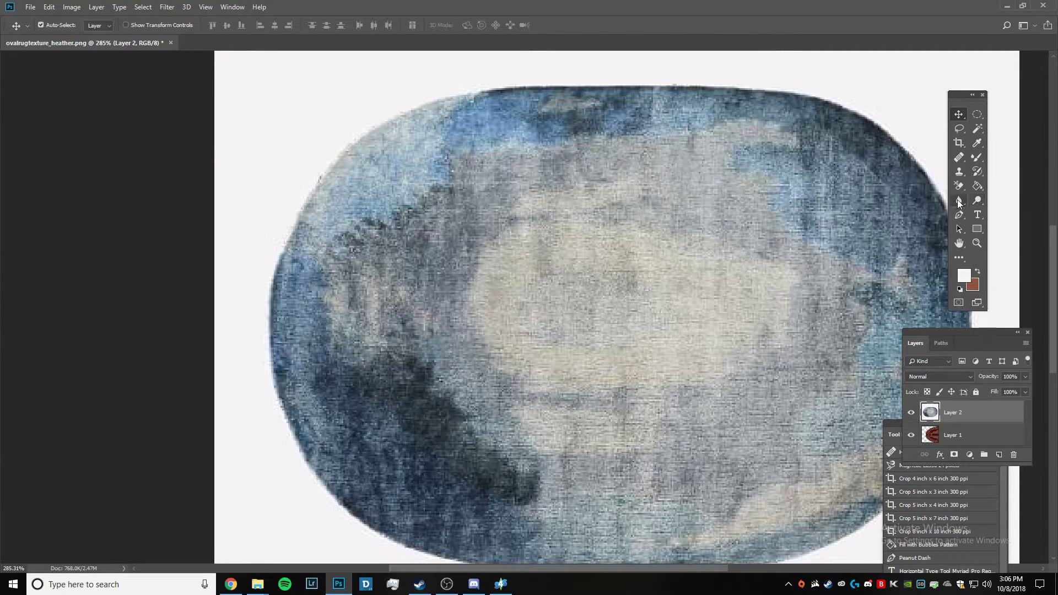
left_click(958, 201)
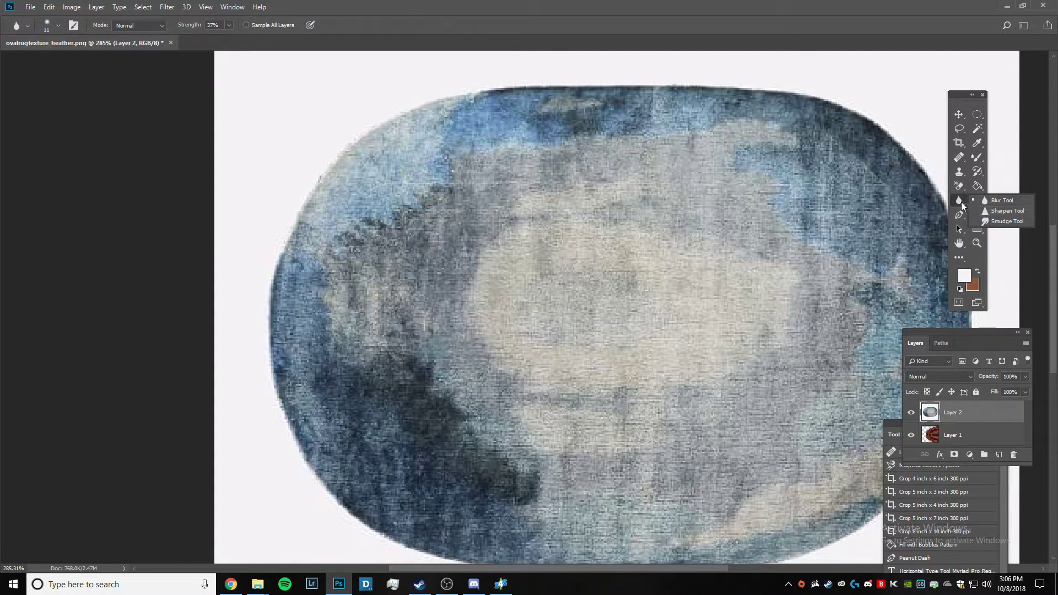
left_click(972, 201)
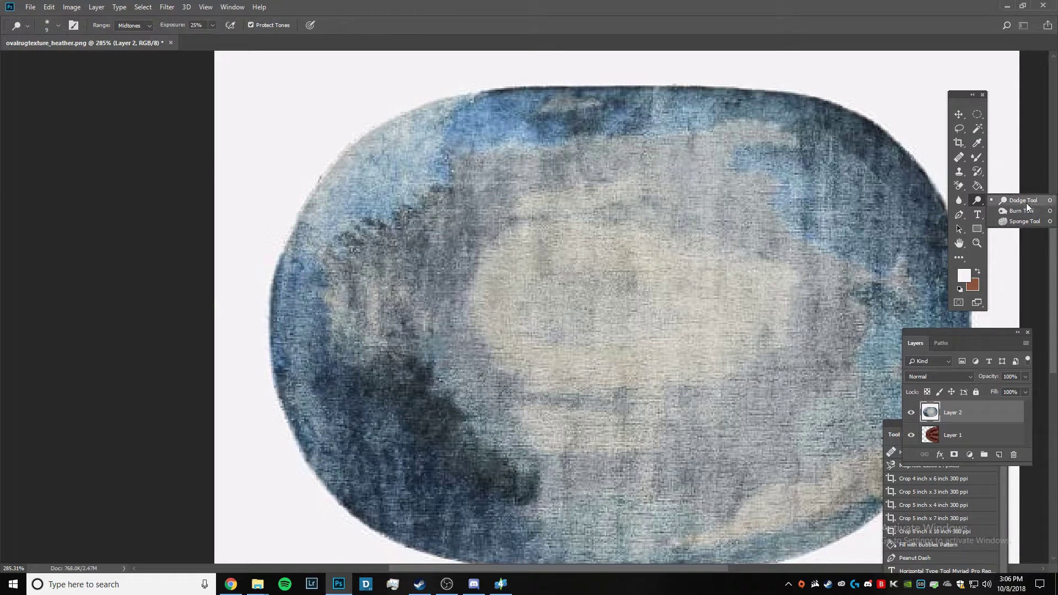
left_click(1020, 221)
left_click(977, 200)
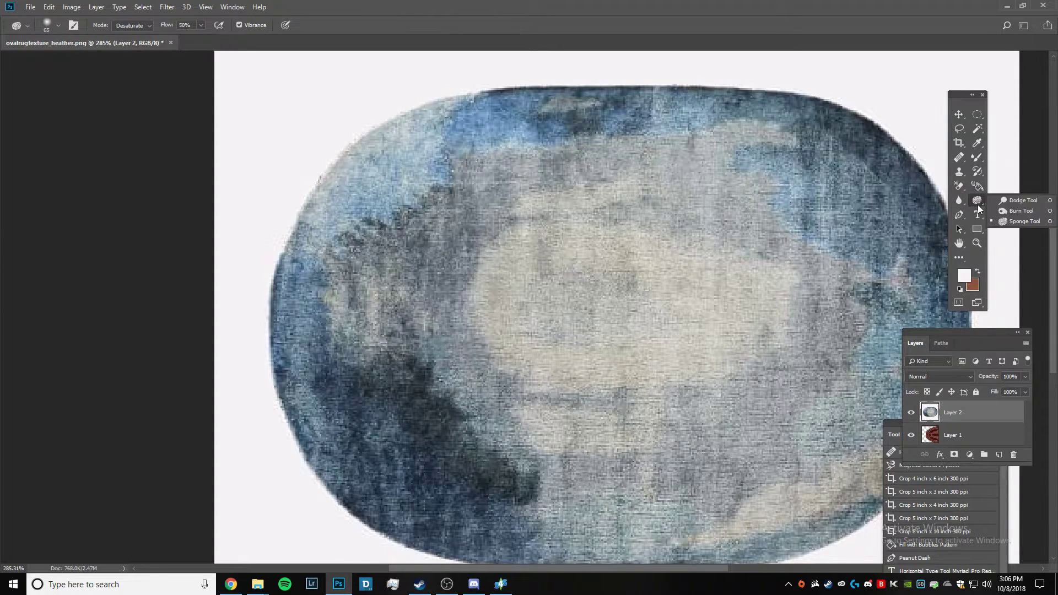
left_click(1011, 213)
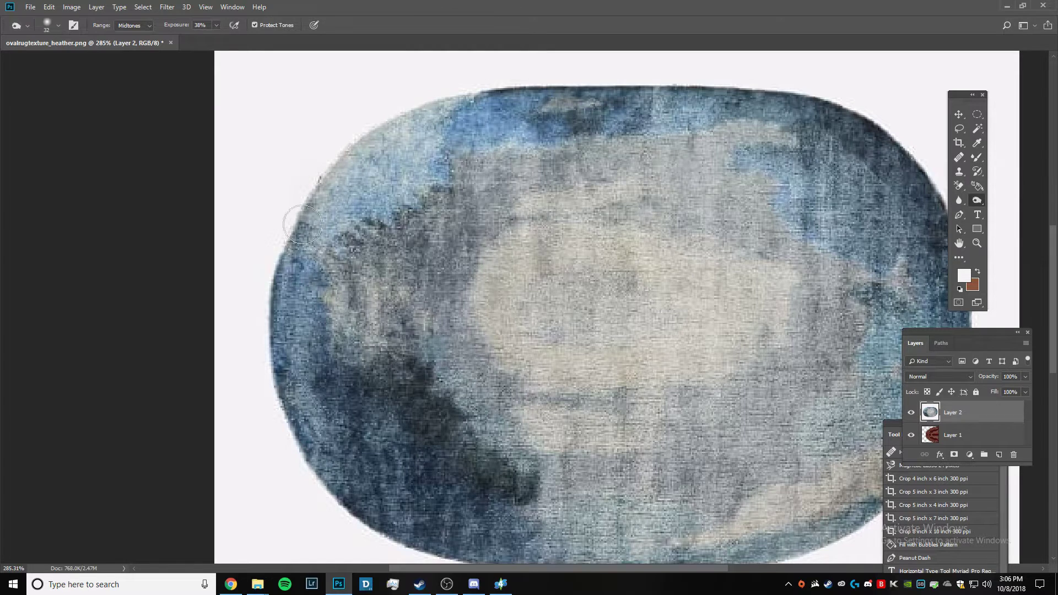
mouse_move(338, 177)
left_mouse_down()
mouse_move(421, 100)
mouse_move(470, 90)
mouse_move(407, 107)
mouse_move(327, 188)
mouse_move(314, 173)
mouse_move(373, 97)
mouse_move(384, 115)
mouse_move(337, 187)
mouse_move(530, 140)
left_mouse_up()
Erase the white backdrop along the rug's top with the Background Eraser, then fit the canvas.
scroll(607, 274, "down", 3, "alt")
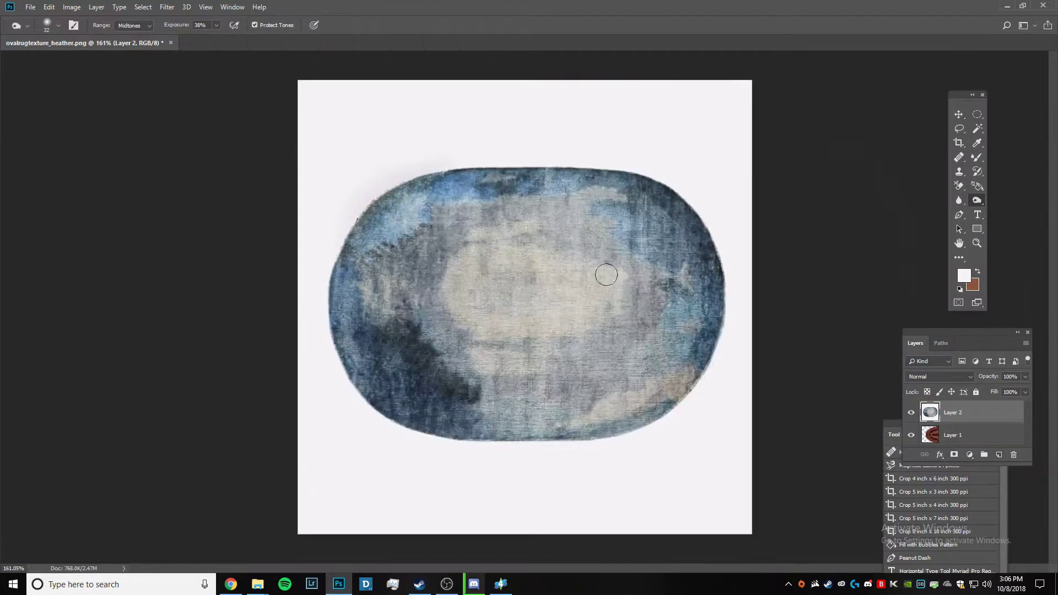
scroll(368, 240, "up", 2, "alt")
scroll(369, 237, "down", 1, "alt")
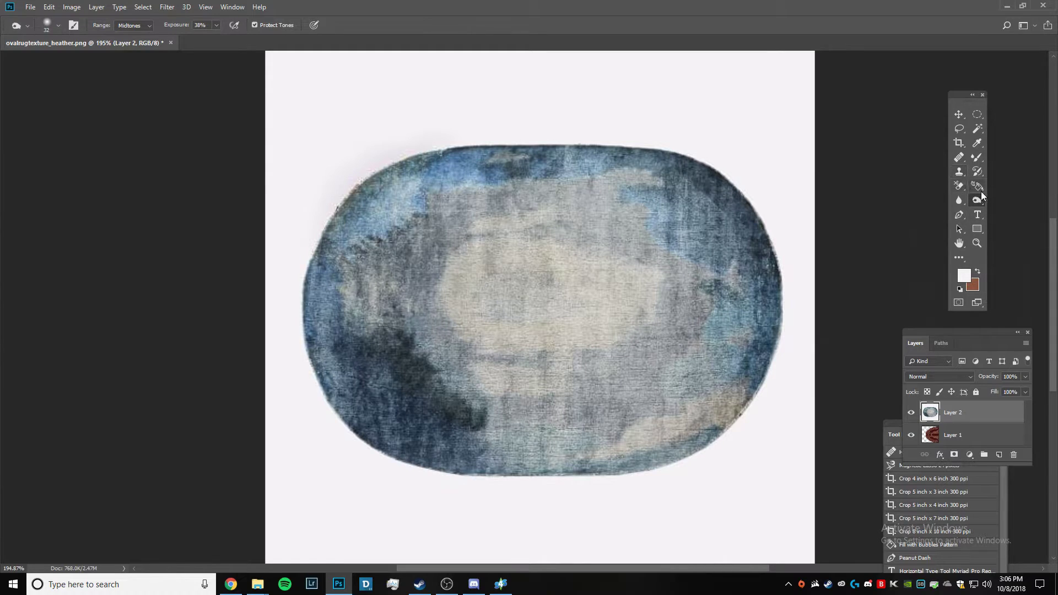
left_click(958, 186)
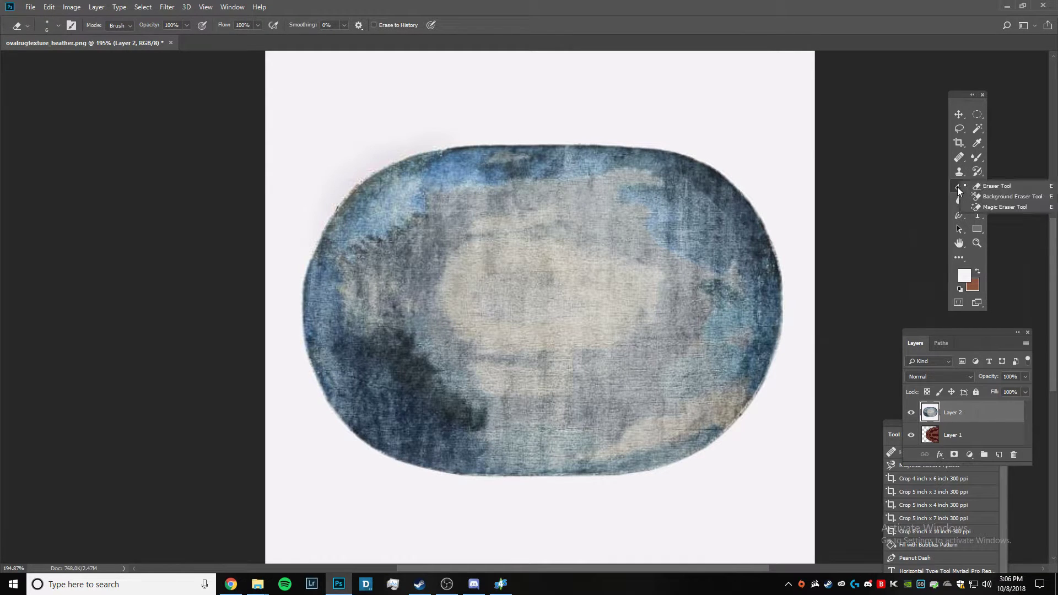
left_click(981, 196)
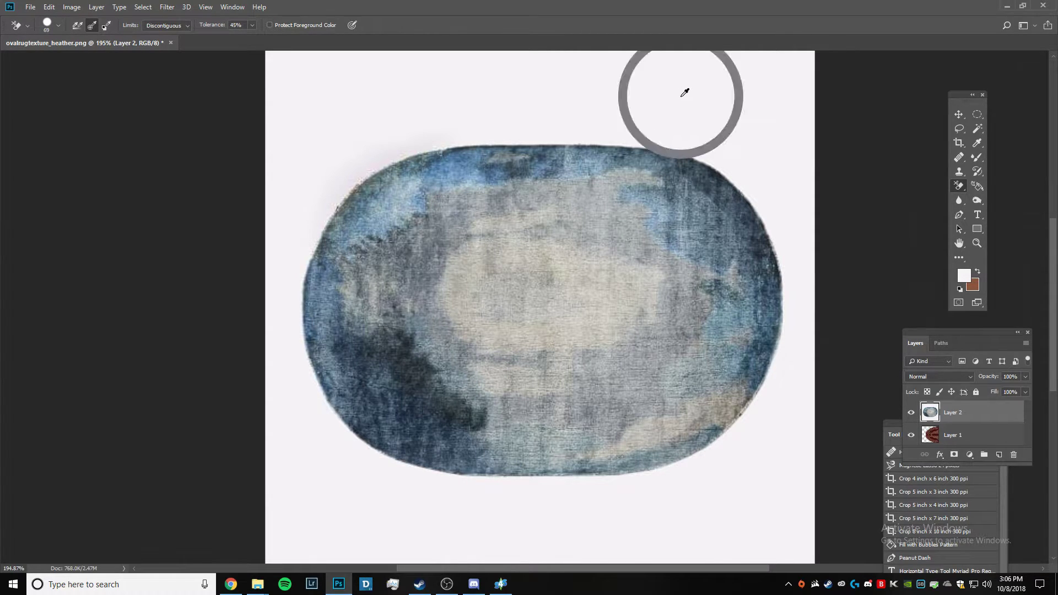
mouse_move(346, 169)
left_mouse_down()
mouse_move(361, 148)
mouse_move(432, 119)
mouse_move(524, 120)
mouse_move(615, 152)
mouse_move(702, 152)
mouse_move(754, 168)
left_mouse_up()
key("ctrl+z")
left_click(409, 119)
mouse_move(408, 119)
left_mouse_down()
mouse_move(633, 121)
mouse_move(680, 130)
mouse_move(725, 160)
mouse_move(762, 200)
mouse_move(798, 270)
mouse_move(801, 366)
mouse_move(769, 456)
mouse_move(777, 415)
mouse_move(745, 462)
mouse_move(715, 479)
mouse_move(748, 450)
mouse_move(731, 471)
mouse_move(643, 506)
mouse_move(544, 508)
mouse_move(390, 481)
mouse_move(333, 451)
mouse_move(304, 374)
mouse_move(299, 276)
mouse_move(320, 162)
mouse_move(389, 123)
left_mouse_up()
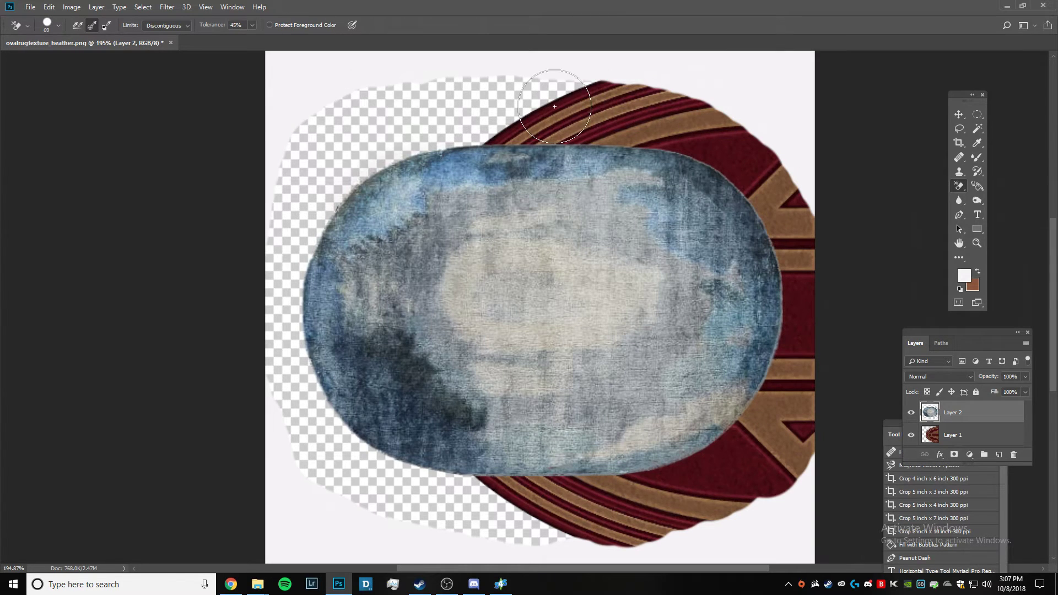
key("ctrl+minus")
key("ctrl+0")
Cut an elliptical selection of the blue rug onto Layer 3 and delete Layer 2.
left_click(977, 117)
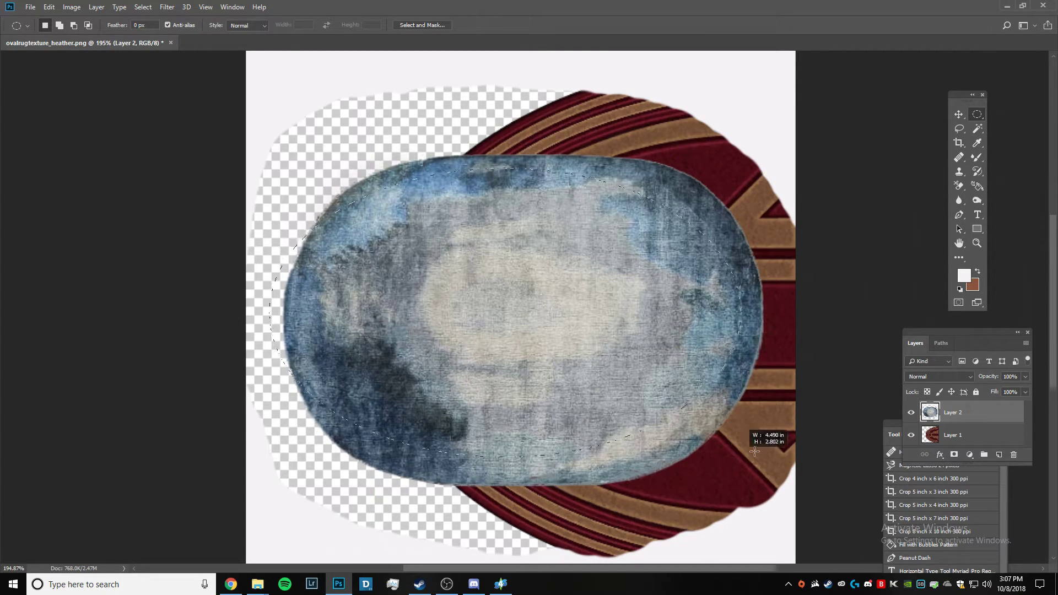
left_click_drag(802, 536, 265, 101)
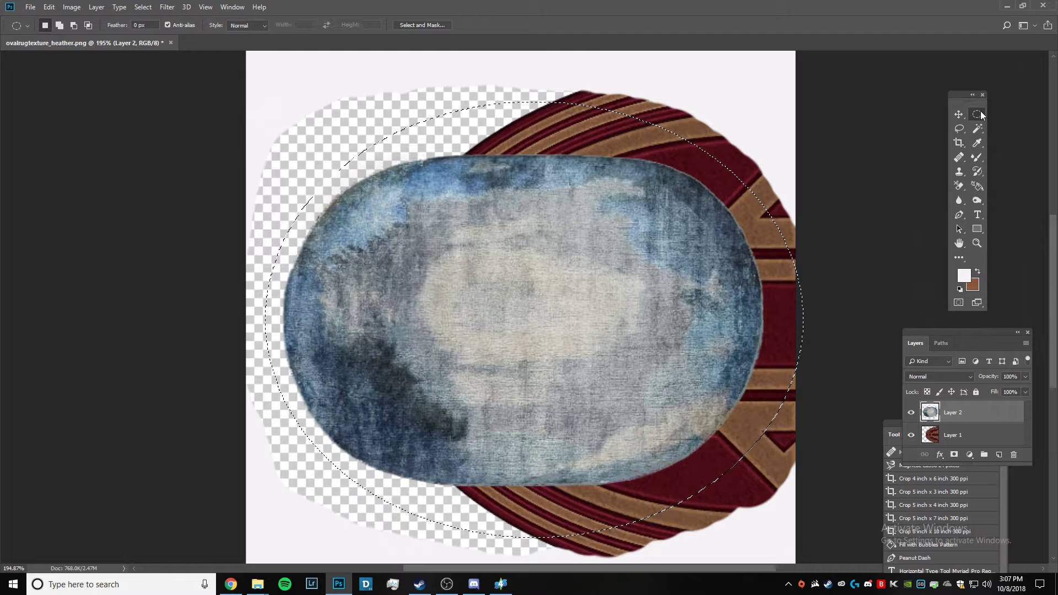
left_click(49, 6)
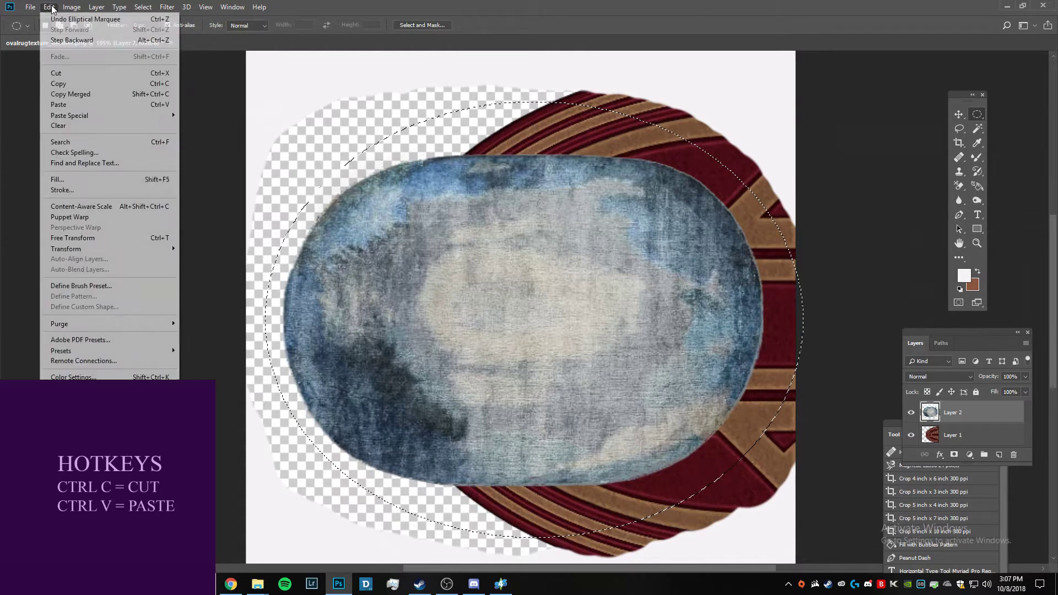
left_click(55, 74)
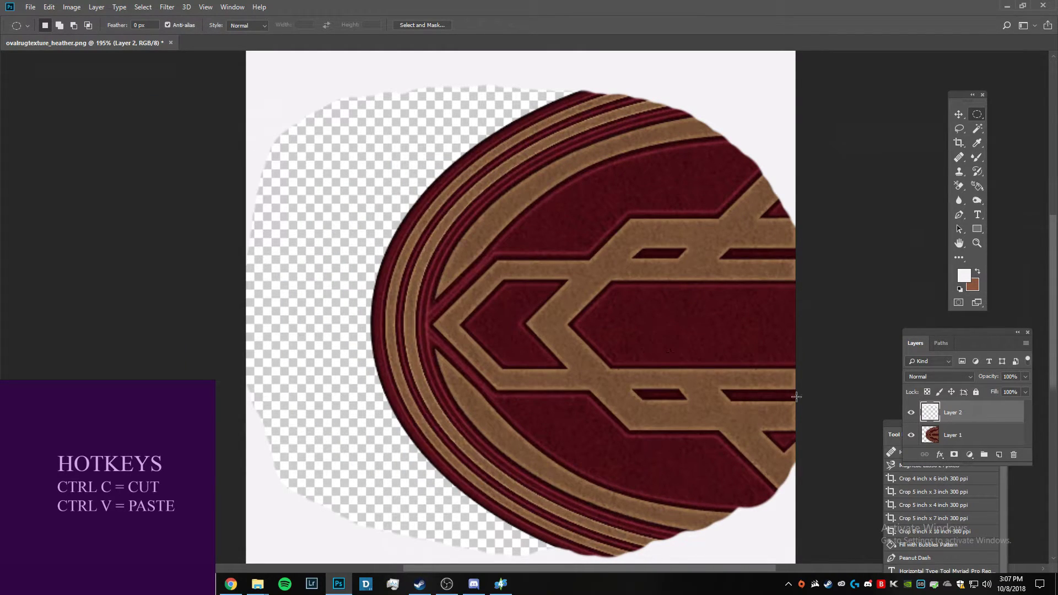
key("ctrl+v")
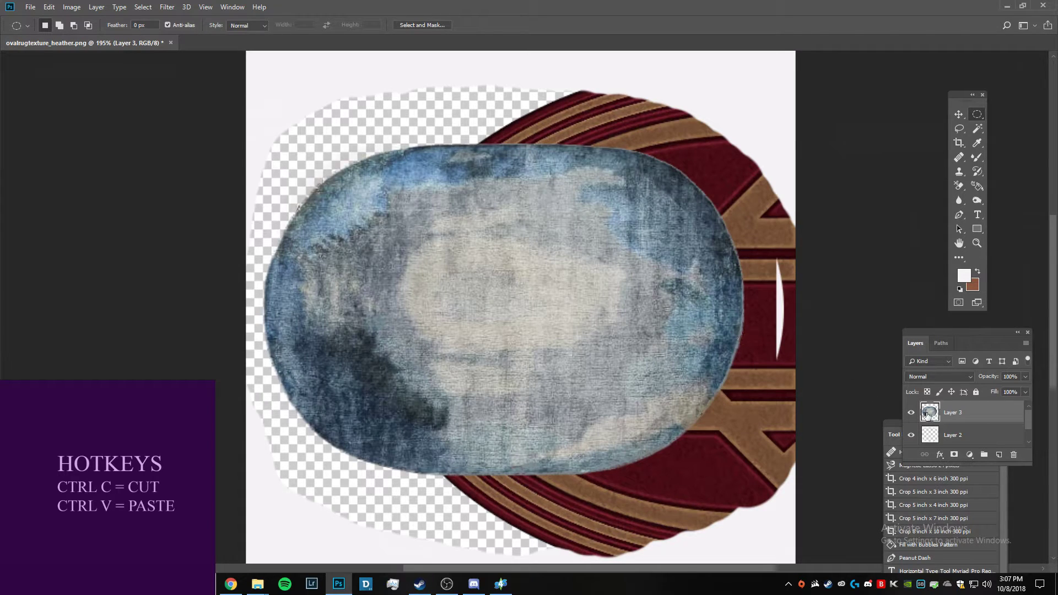
left_click(952, 435)
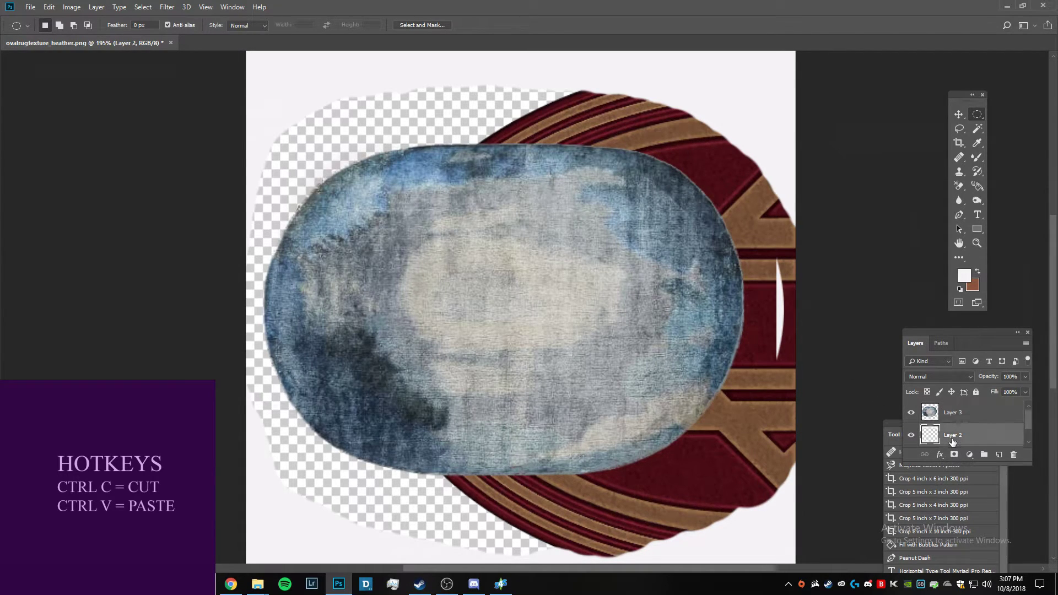
key("Delete")
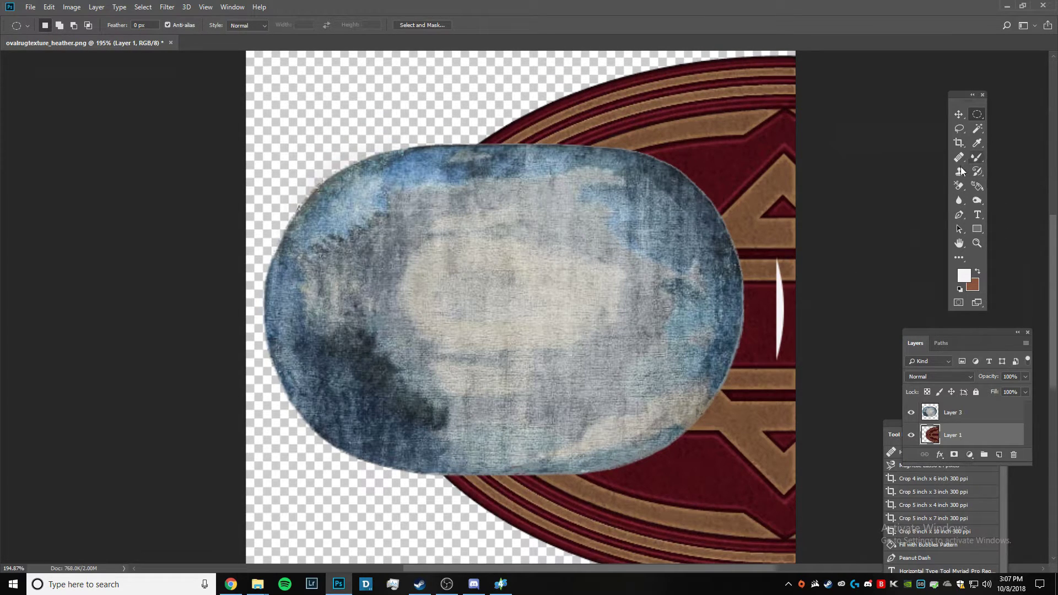
Set up the Eraser with a 40 px soft round brush.
left_click(961, 191)
right_click(960, 185)
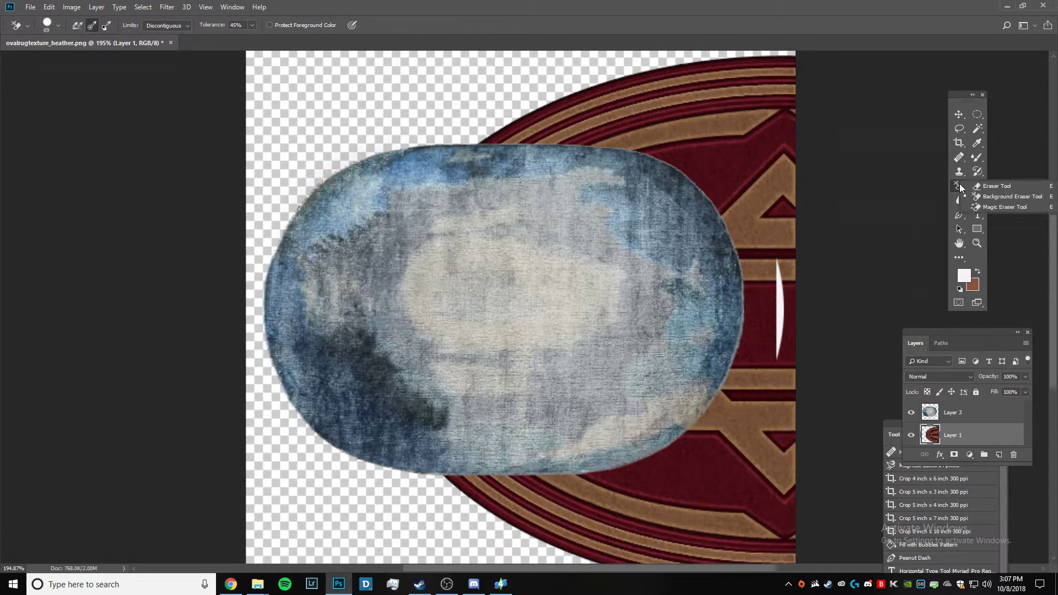
left_click(986, 185)
right_click(779, 263)
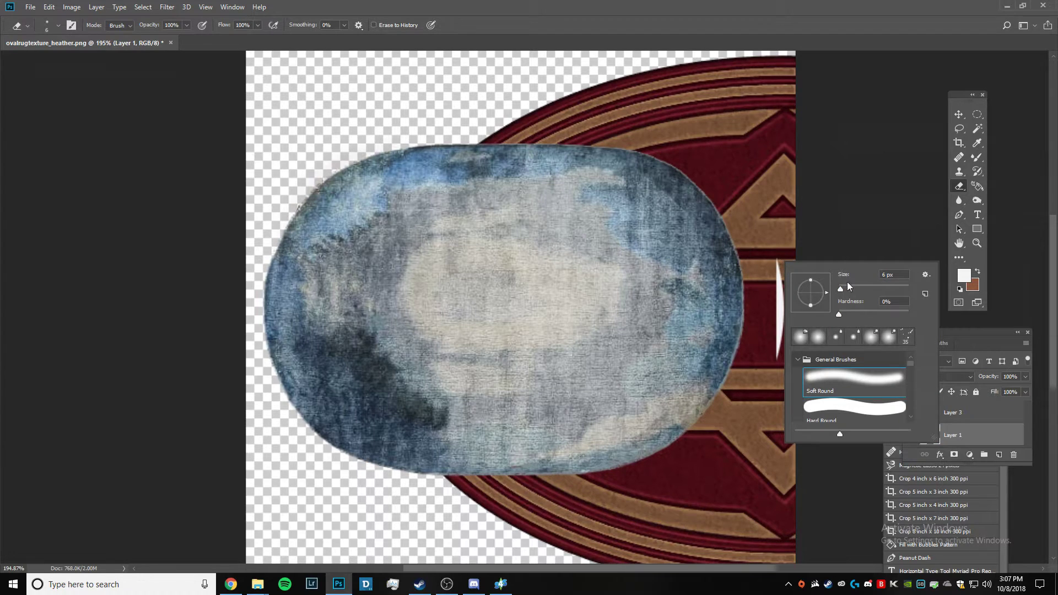
left_click(866, 286)
key("Return")
right_click(791, 284)
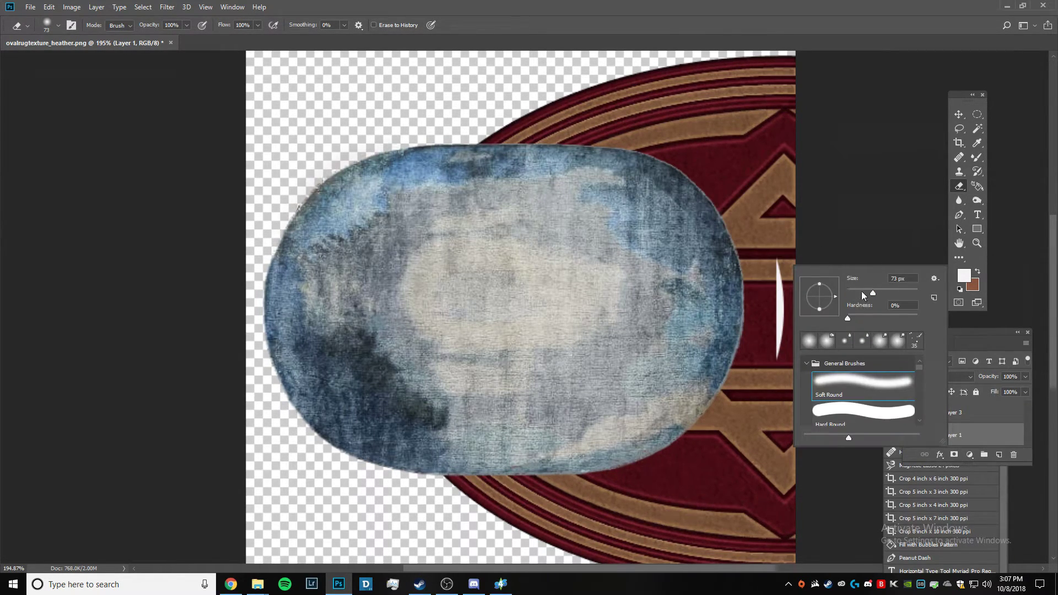
key("Return")
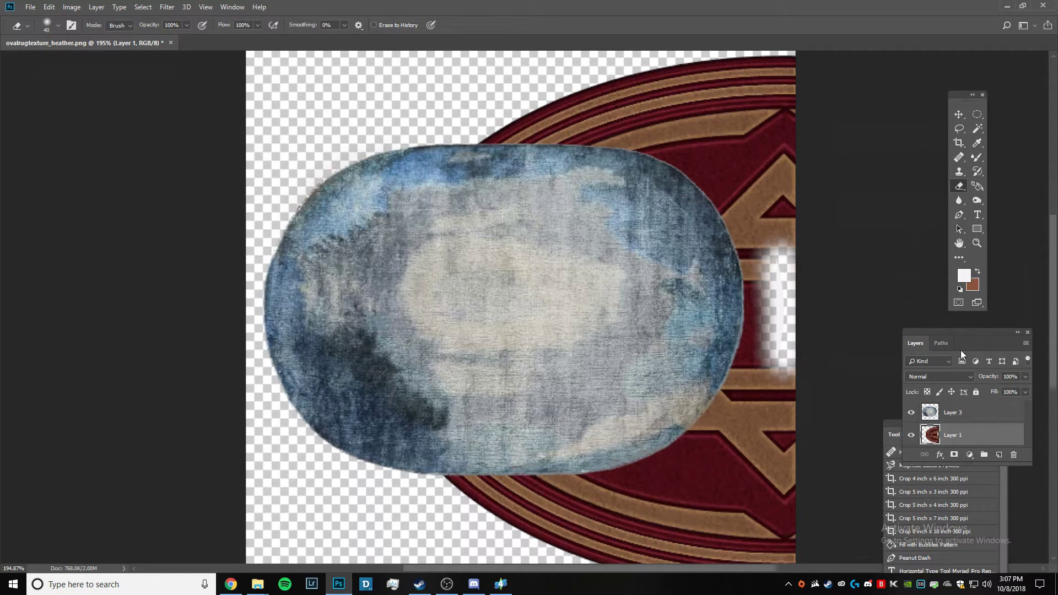
Make Layer 3, the blue rug, the active layer and switch to the Move tool.
left_click(967, 413)
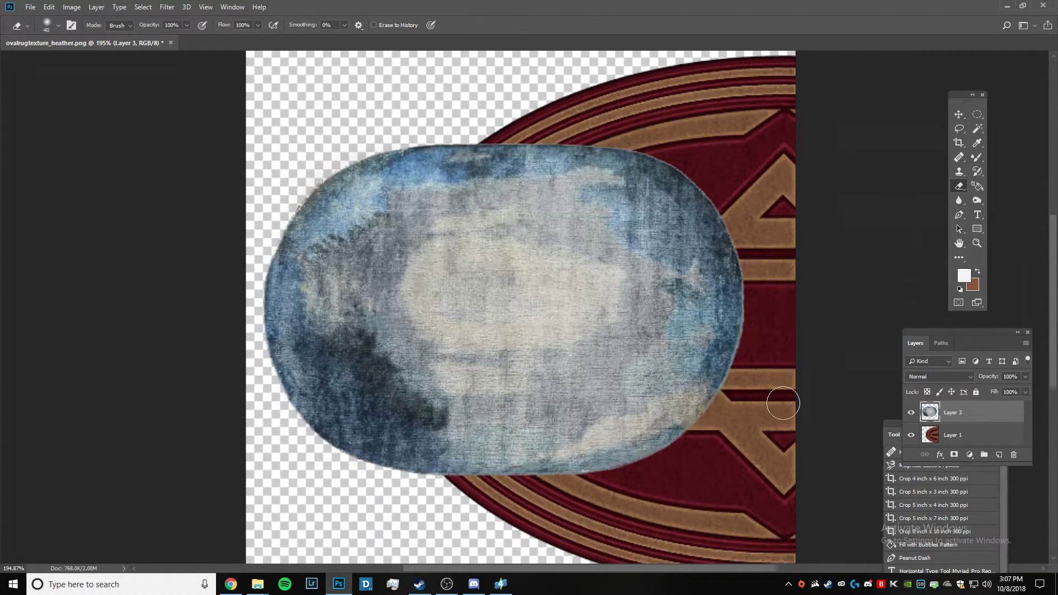
scroll(798, 370, "down", 3, "alt")
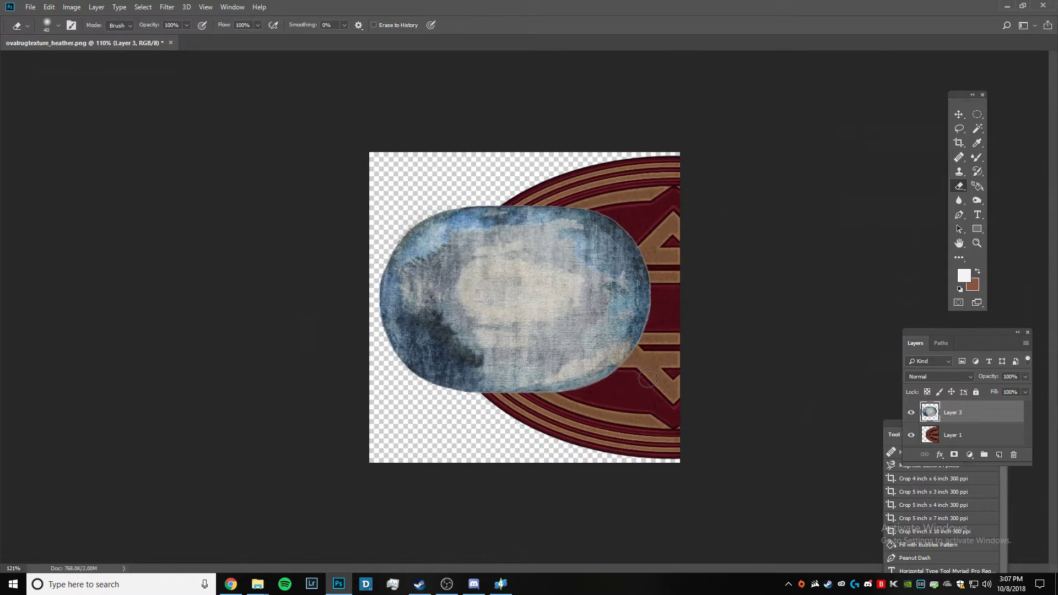
scroll(647, 378, "up", 2, "alt")
left_click(961, 114)
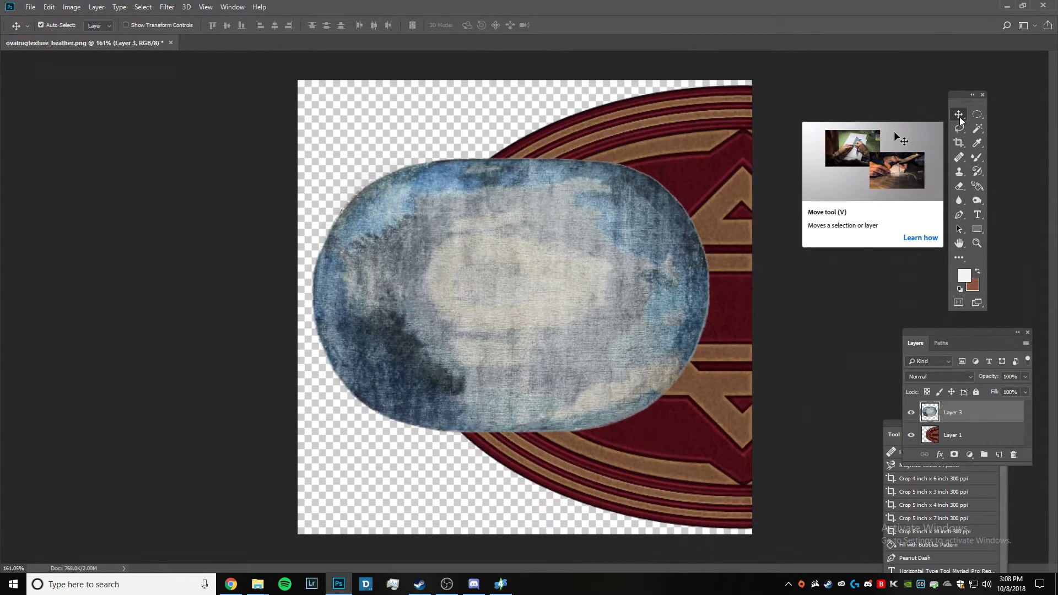
Move the blue rug right and down, then scale it up to about 136%.
left_click_drag(519, 284, 607, 290)
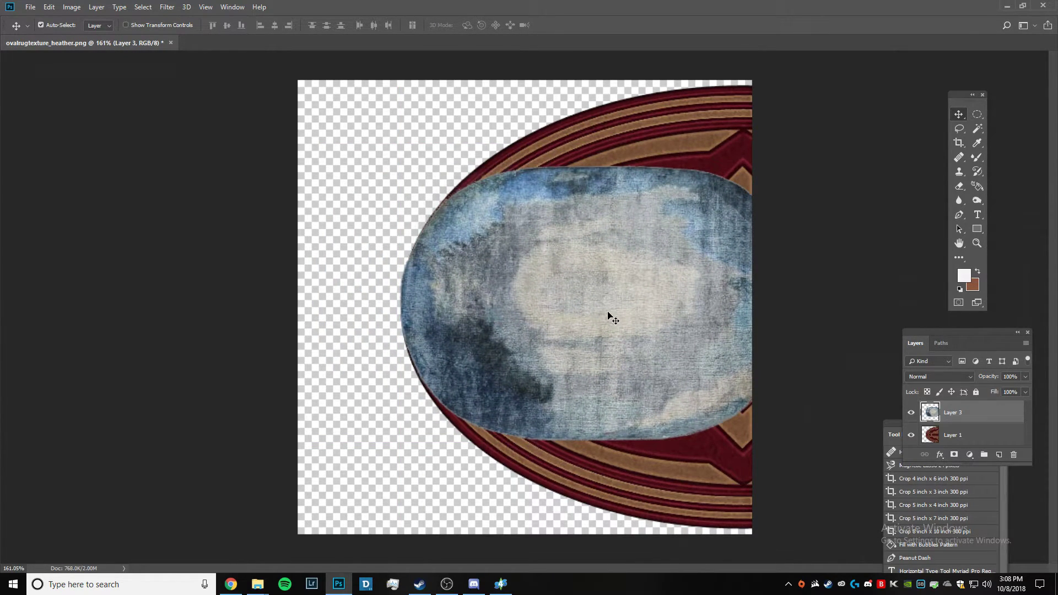
key("ctrl+t")
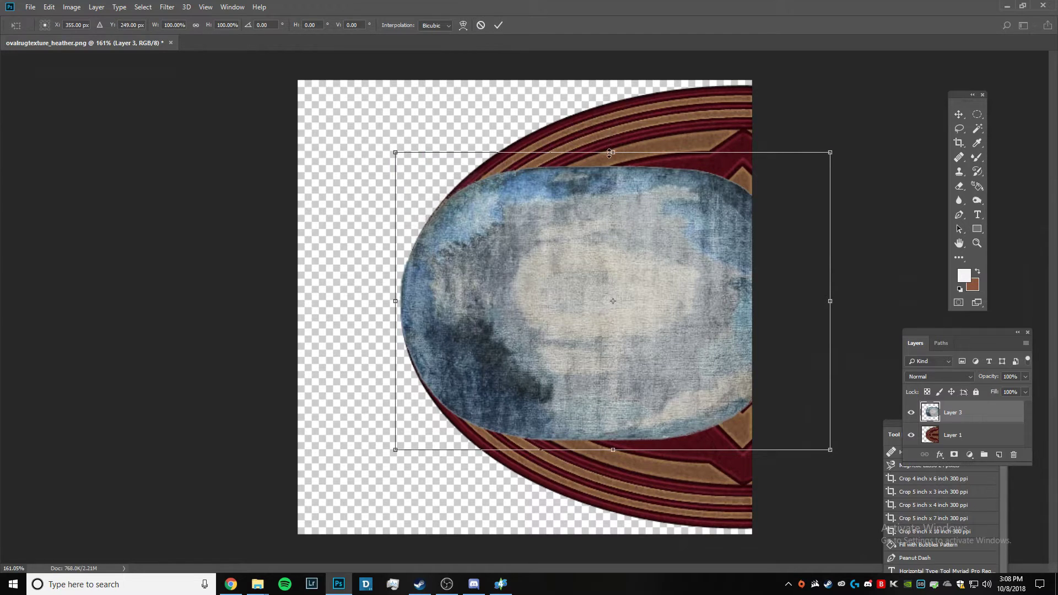
mouse_move(616, 153)
left_mouse_down()
mouse_move(629, 94)
mouse_move(623, 158)
left_mouse_up()
left_click_drag(832, 157, 989, 59, "shift")
left_click_drag(652, 255, 640, 302)
Move the tools, layers and presets panels aside, then enlarge the rug to about 155%.
left_click_drag(956, 97, 1027, 113)
left_click_drag(957, 332, 1045, 344)
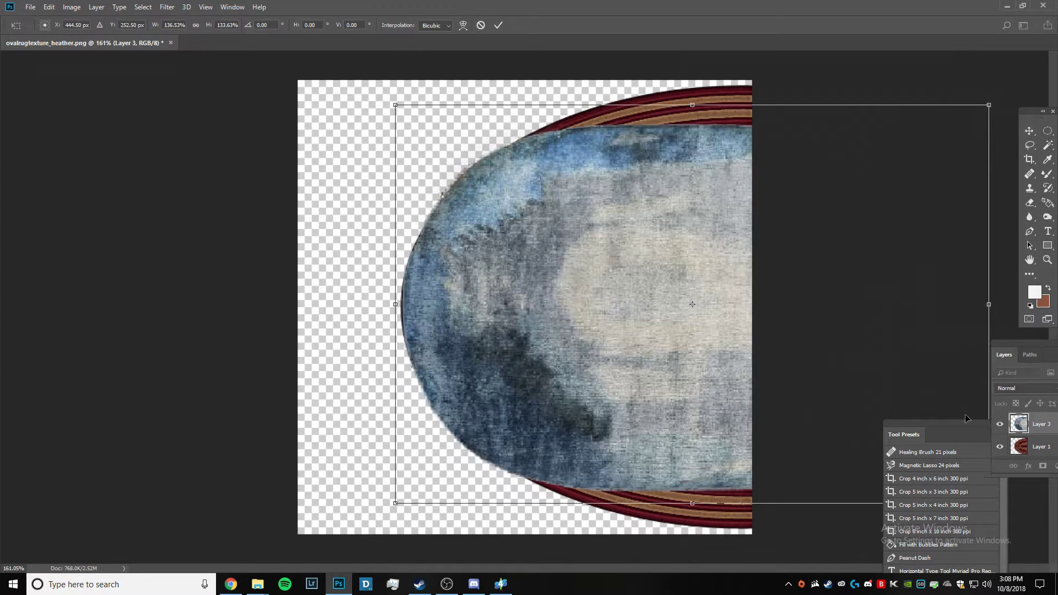
left_click_drag(897, 434, 1002, 457)
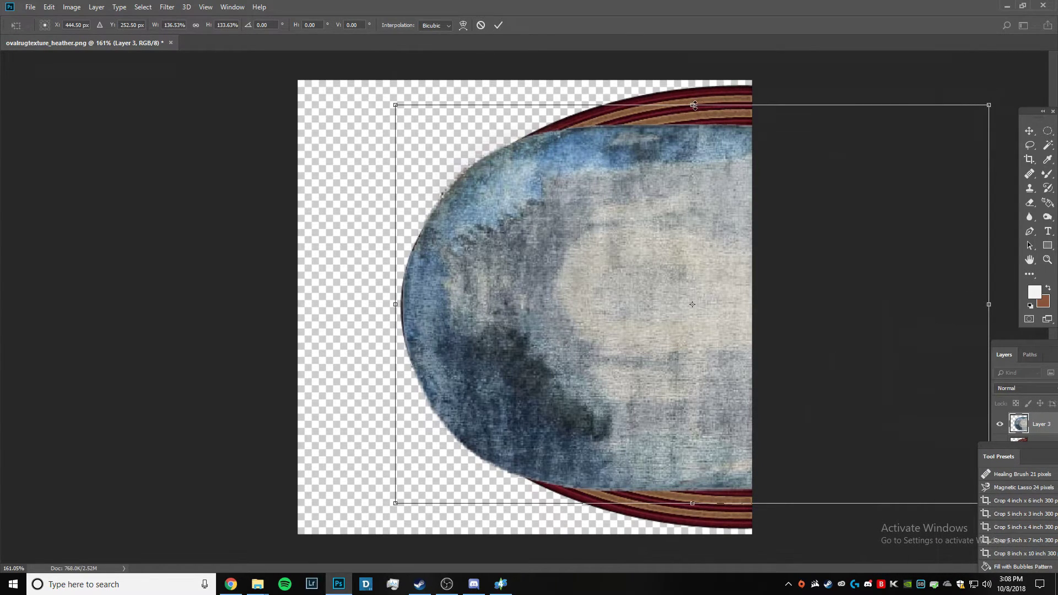
mouse_move(694, 105)
left_mouse_down()
mouse_move(694, 81)
mouse_move(692, 107)
left_mouse_up()
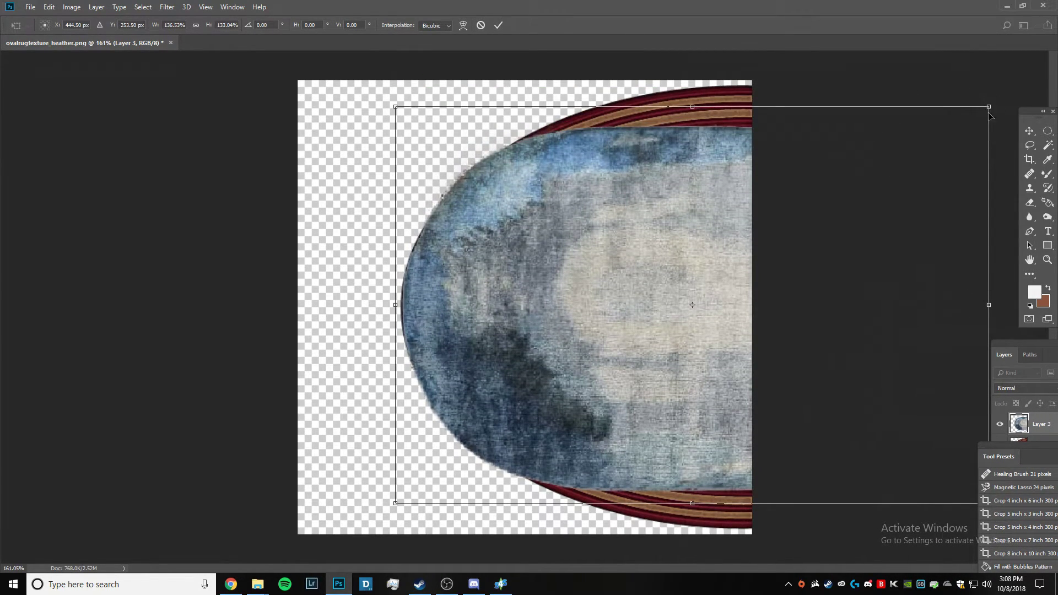
left_click_drag(990, 105, 1047, 53)
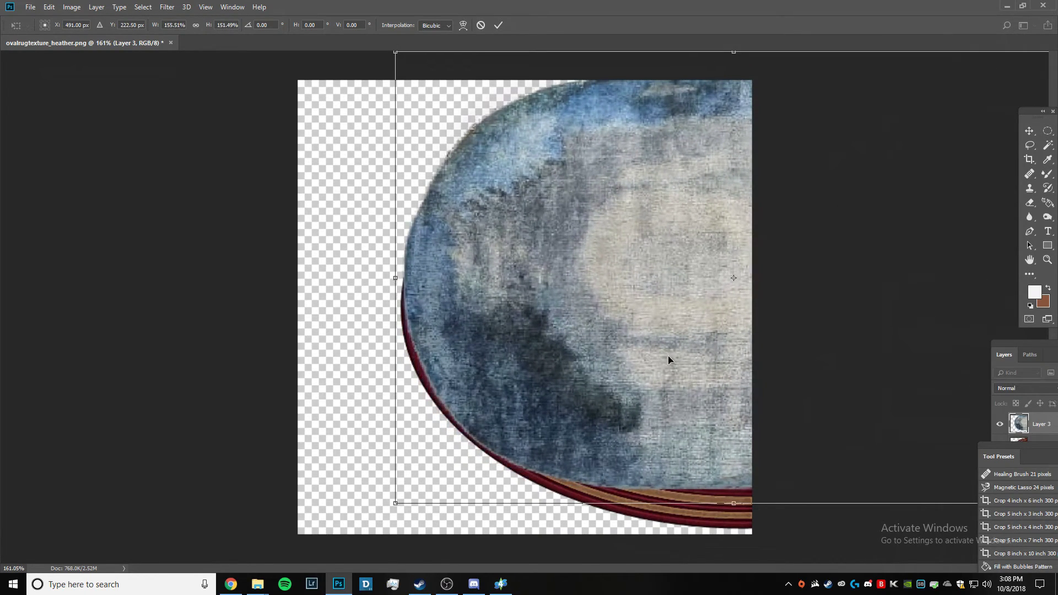
left_click_drag(635, 328, 630, 347)
Widen the rug to about 163%, apply it, and start a slight further enlargement.
scroll(629, 378, "down", 2, "alt")
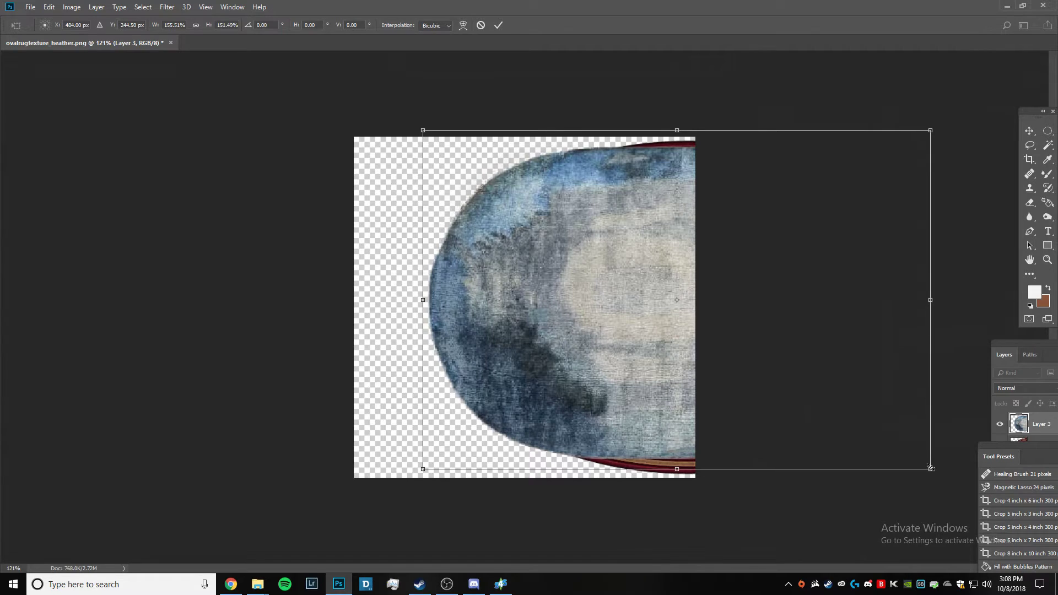
left_click_drag(927, 466, 958, 480)
left_click_drag(682, 387, 683, 381)
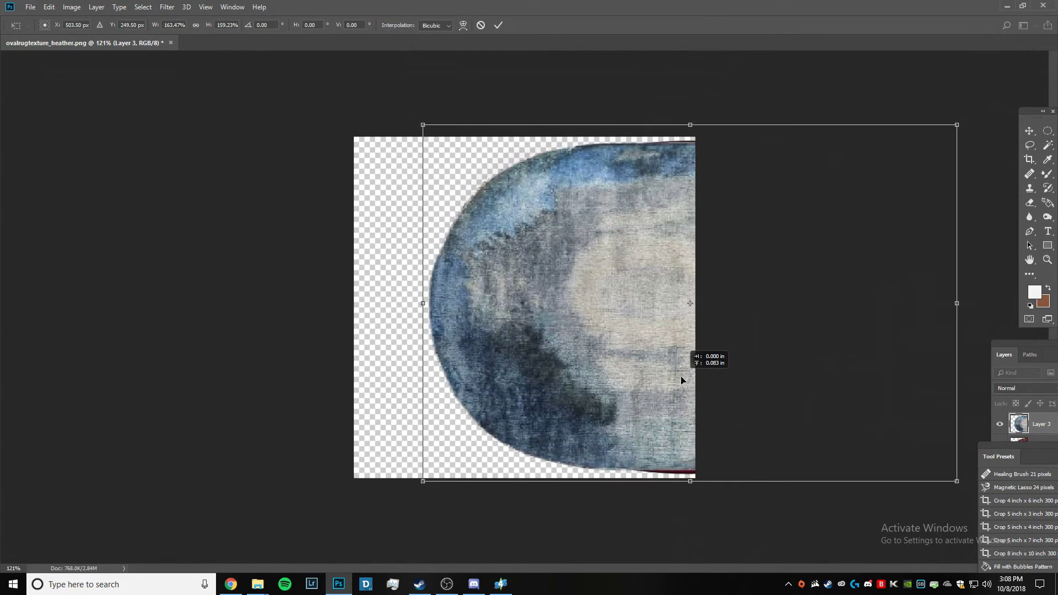
key("Return")
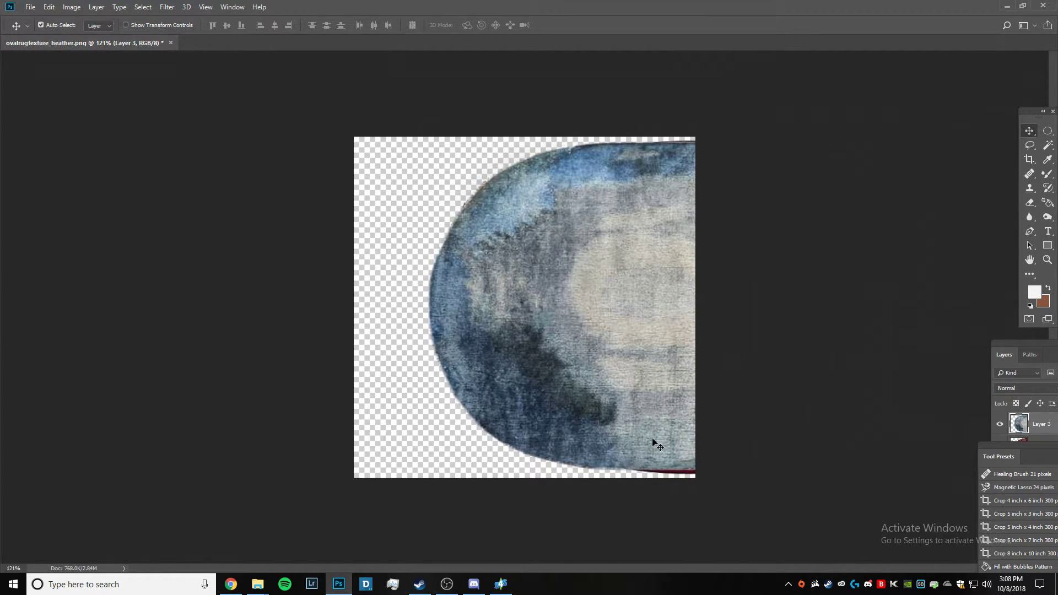
key("ctrl+t")
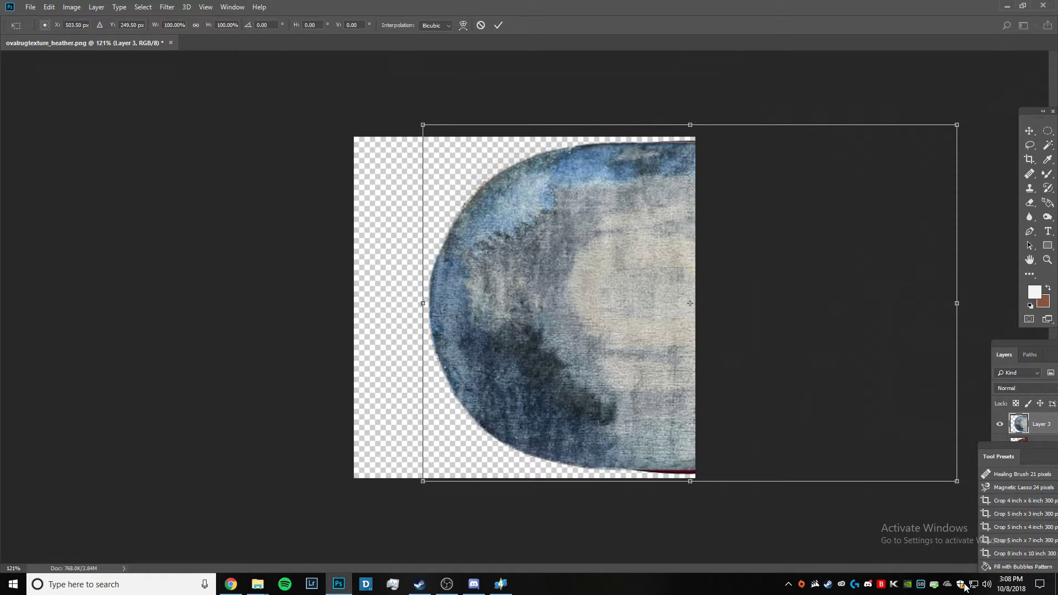
left_click_drag(956, 481, 960, 484)
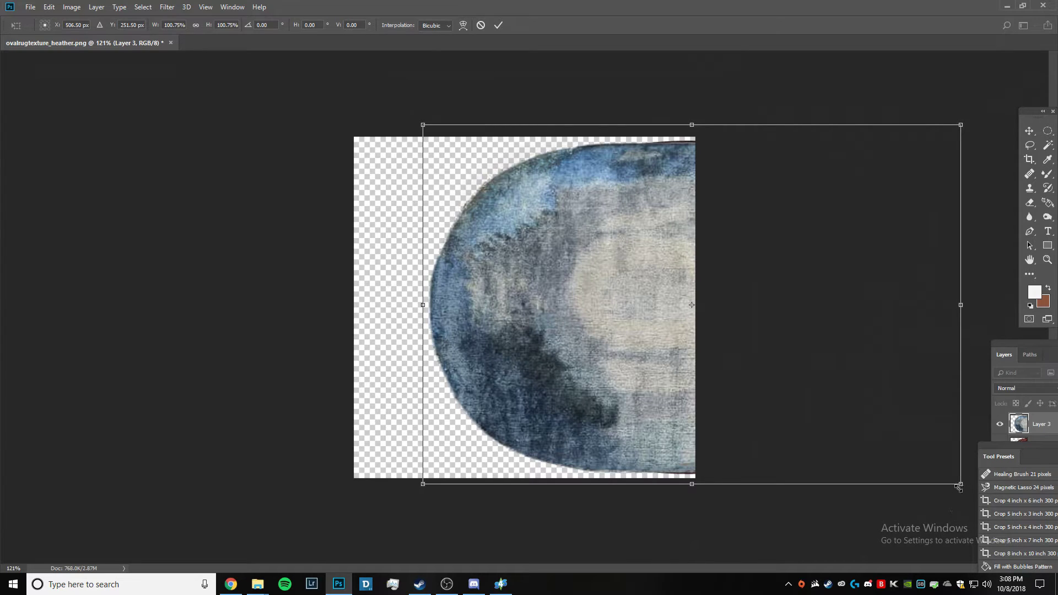
Flip the blue rug horizontally and shift it left over the red rug's rim.
key("Return")
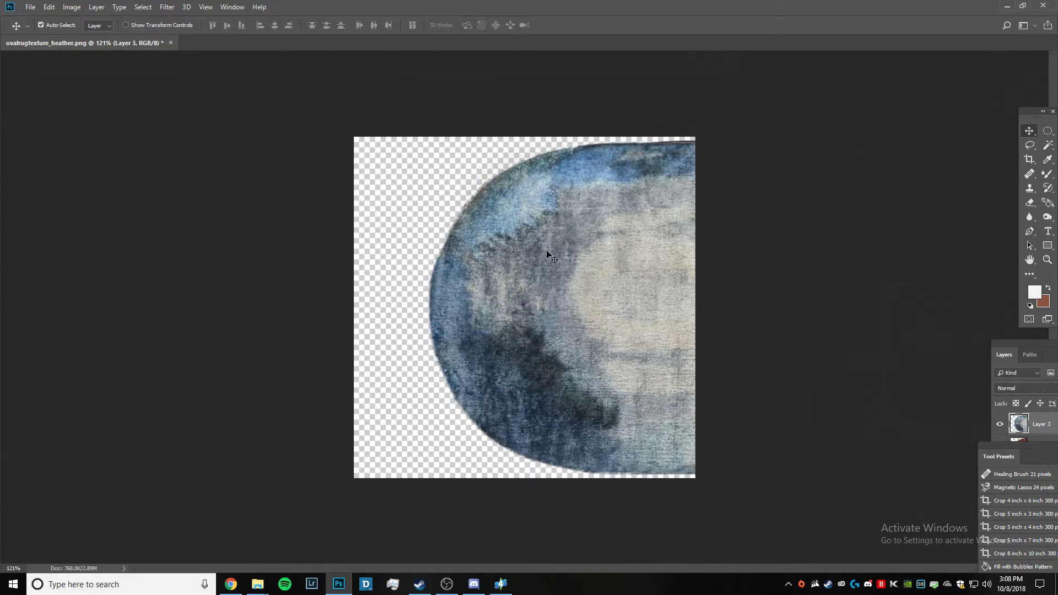
right_click(547, 250)
key("Escape")
key("ctrl+t")
right_click(539, 263)
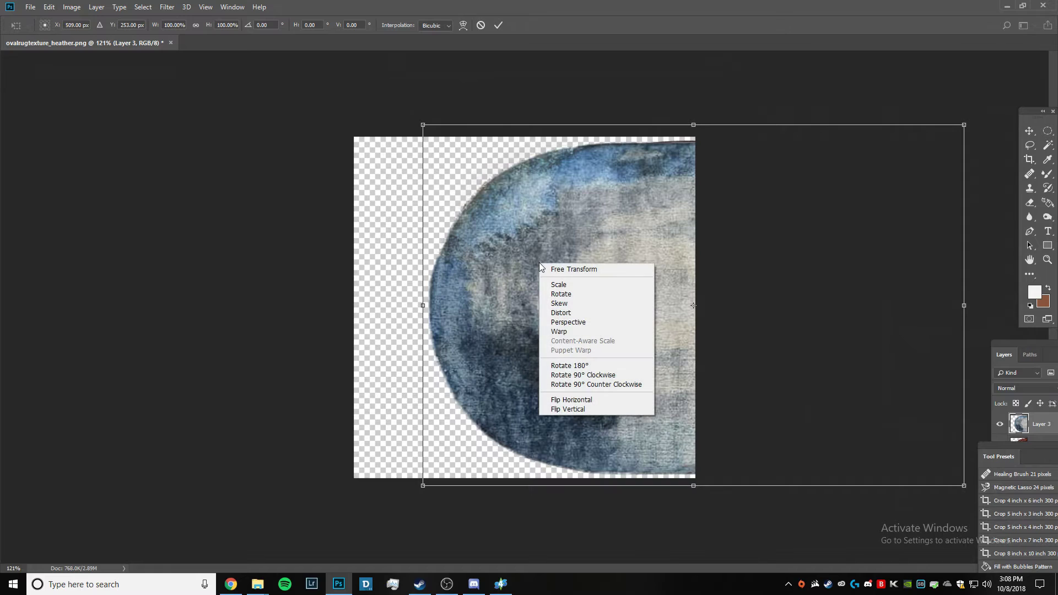
left_click(605, 402)
key("Return")
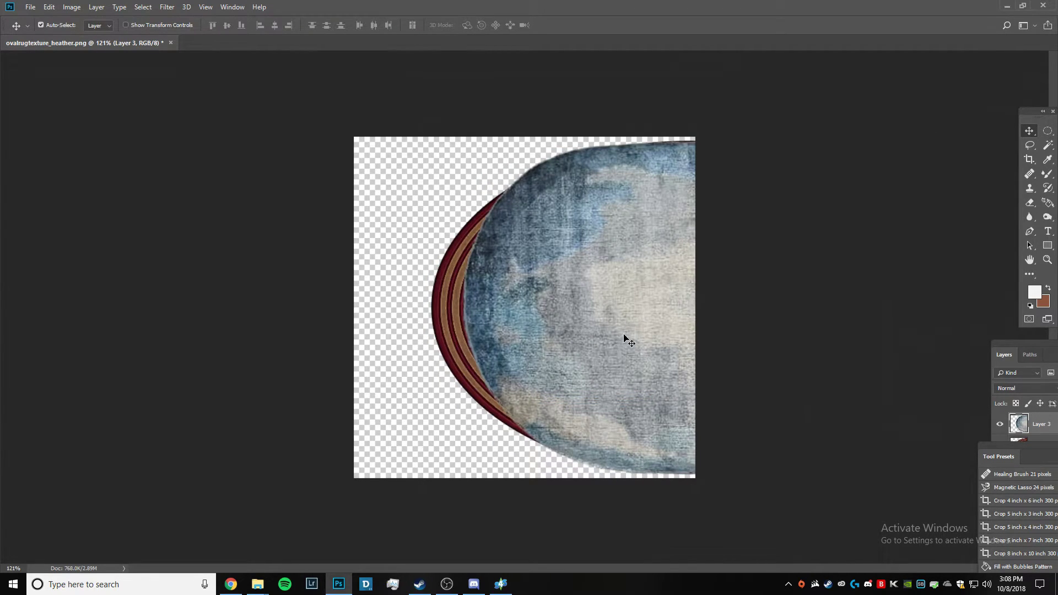
left_click_drag(626, 338, 586, 337)
Stretch the rug's top and bottom edges to make it about 101% taller.
key("ctrl+t")
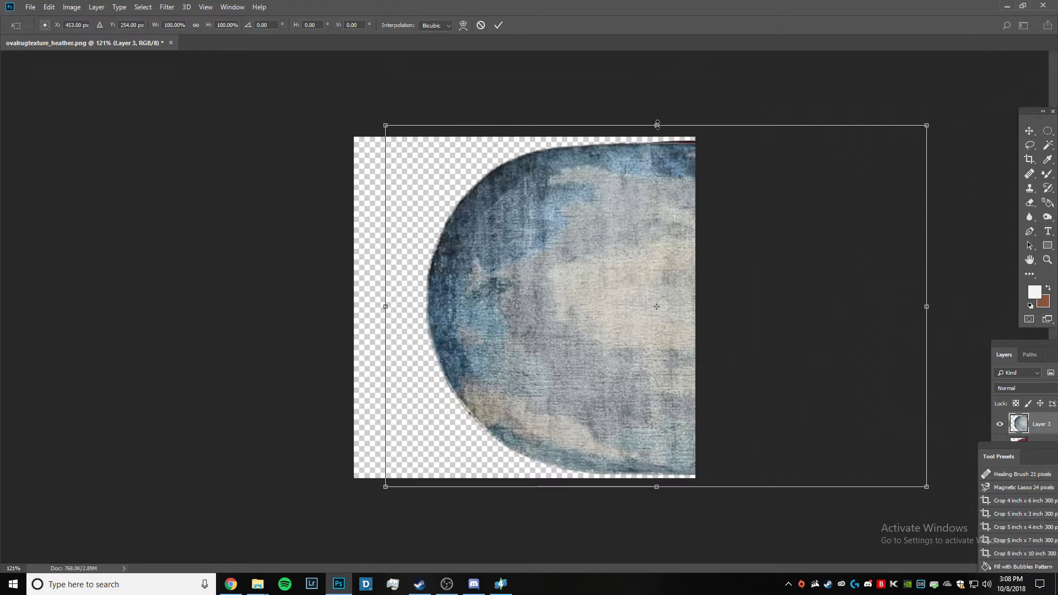
left_click_drag(657, 124, 657, 115)
key("Return")
scroll(651, 503, "down", 2, "alt")
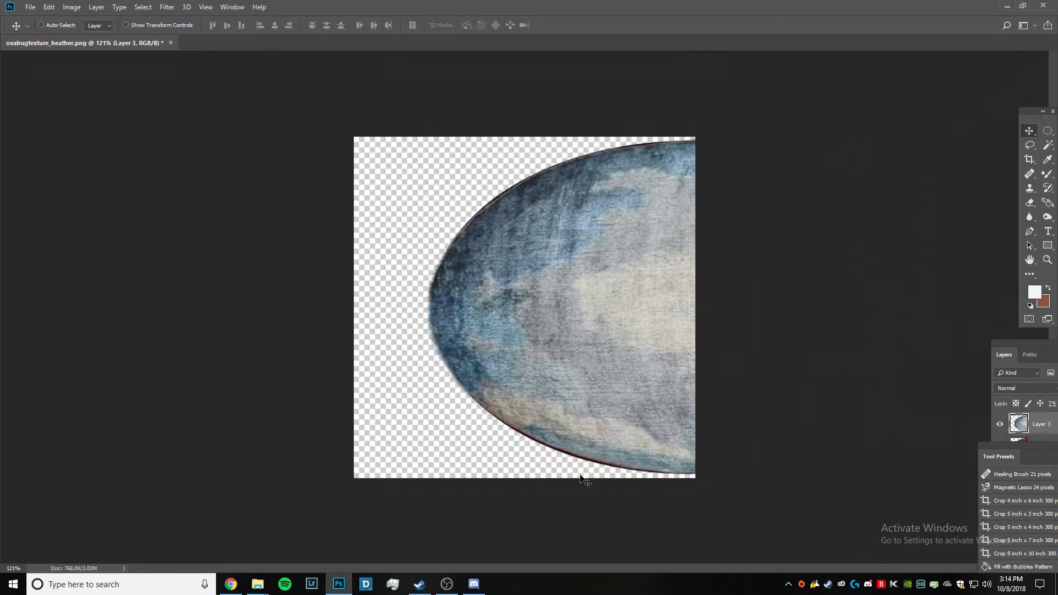
key("ctrl+t")
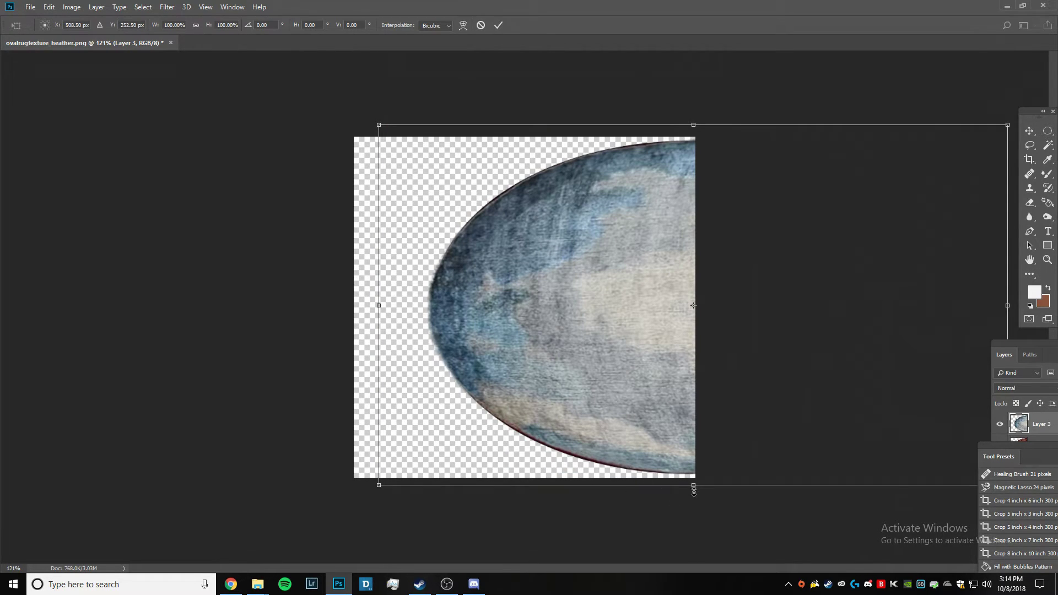
left_click_drag(693, 490, 694, 487)
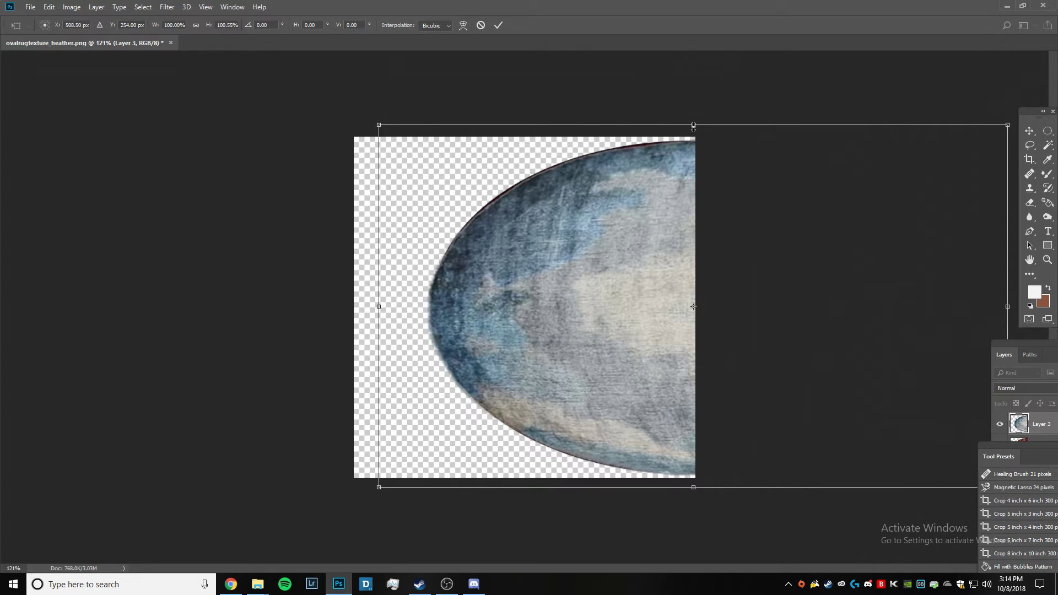
left_click_drag(692, 125, 693, 122)
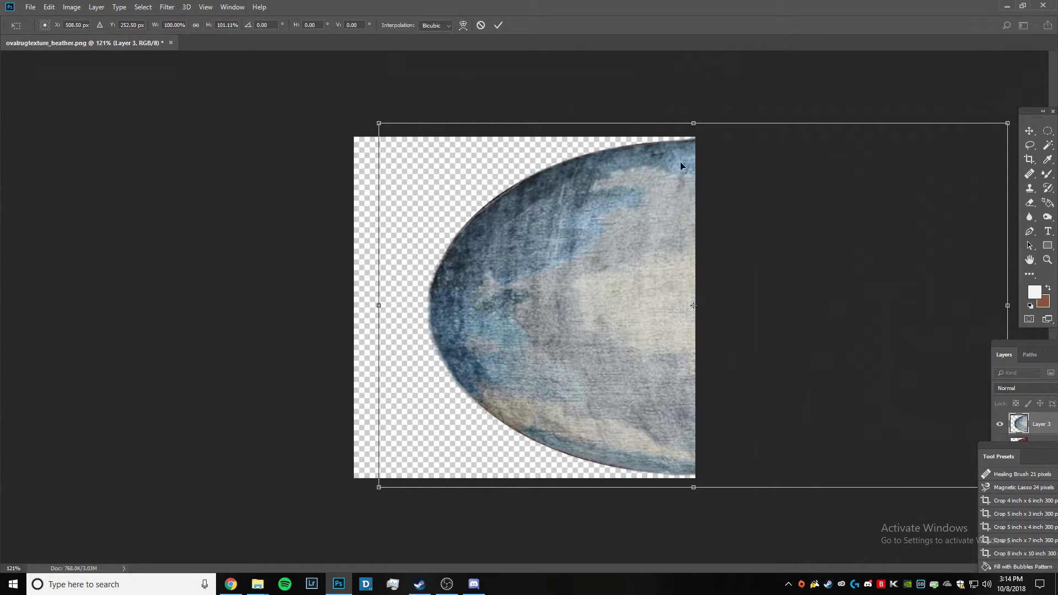
key("Return")
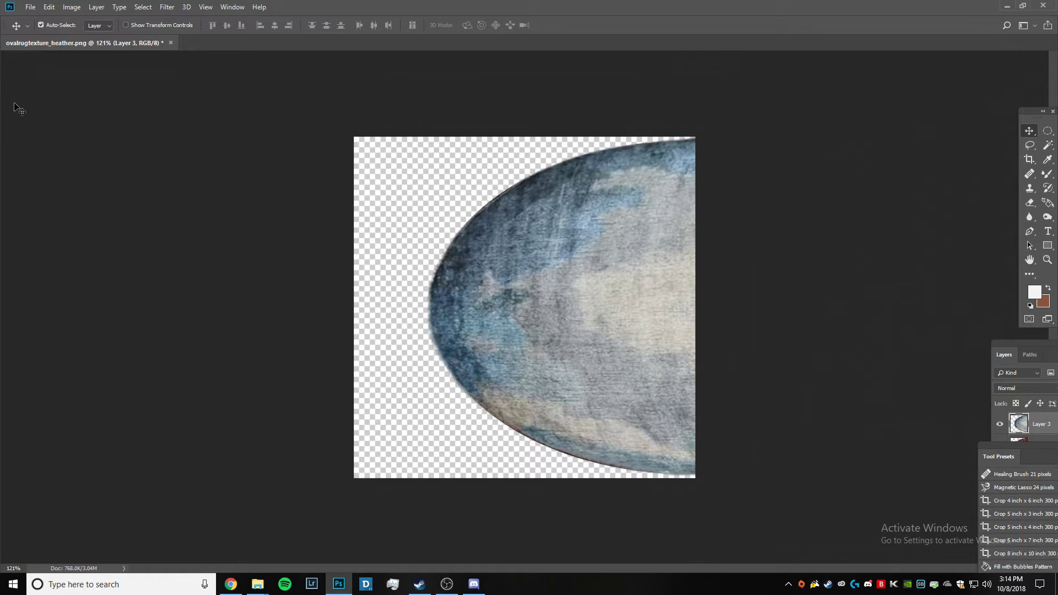
Quick Export the rug image as PNG to ovalrugtexture_heather.png in the Mods folder.
left_click(30, 6)
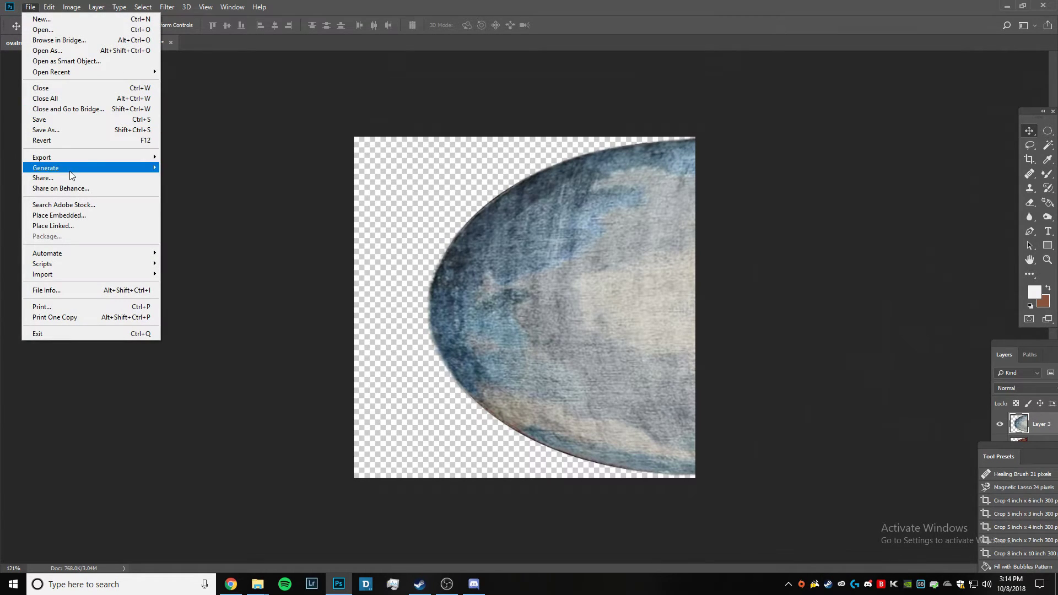
mouse_move(66, 160)
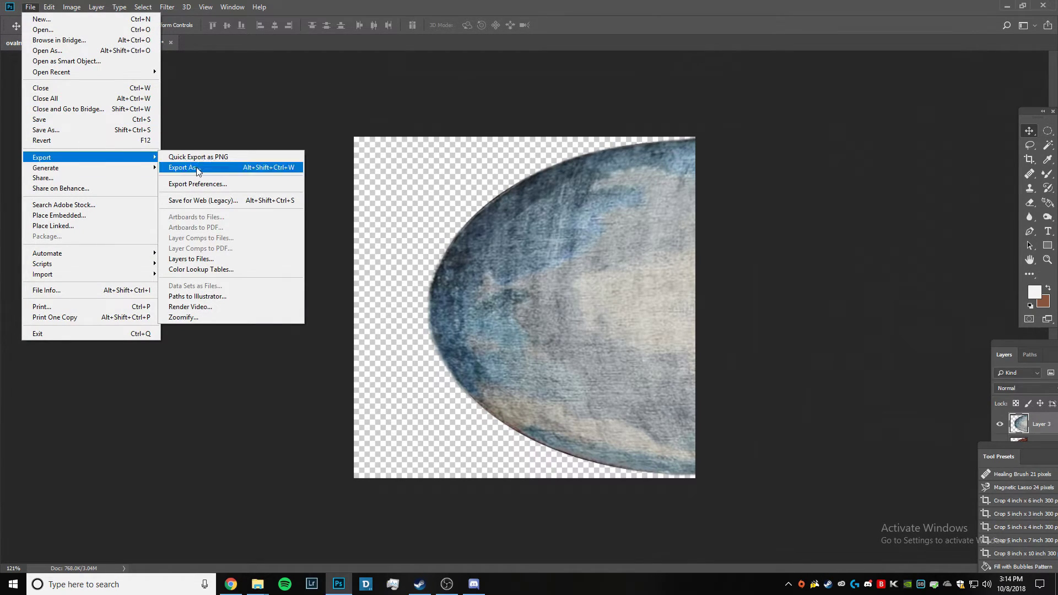
left_click(217, 158)
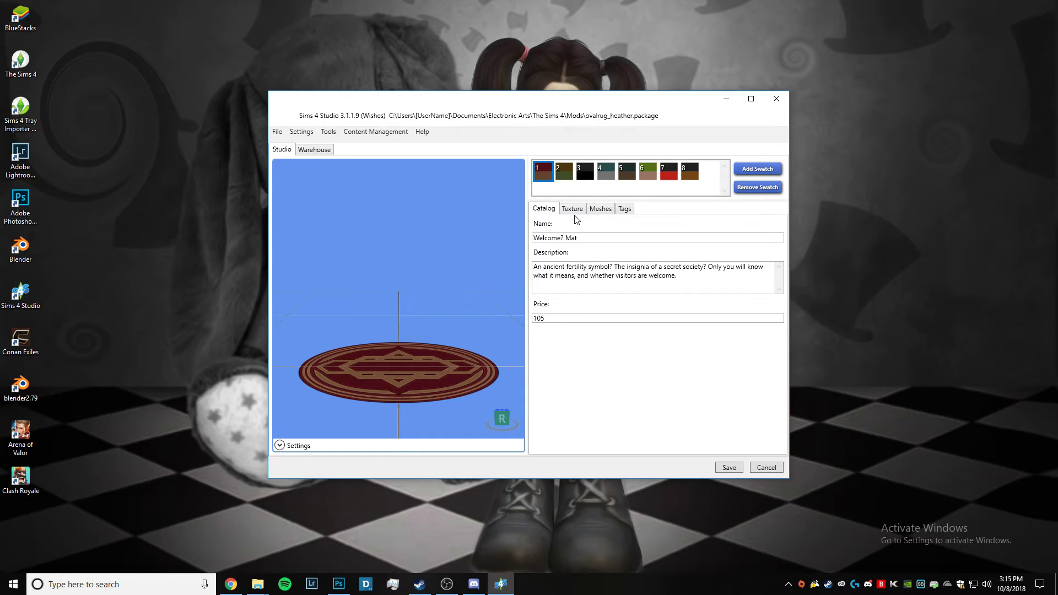
Import ovalrugtexture_heather.png as the rug's texture and save the change.
left_click(572, 210)
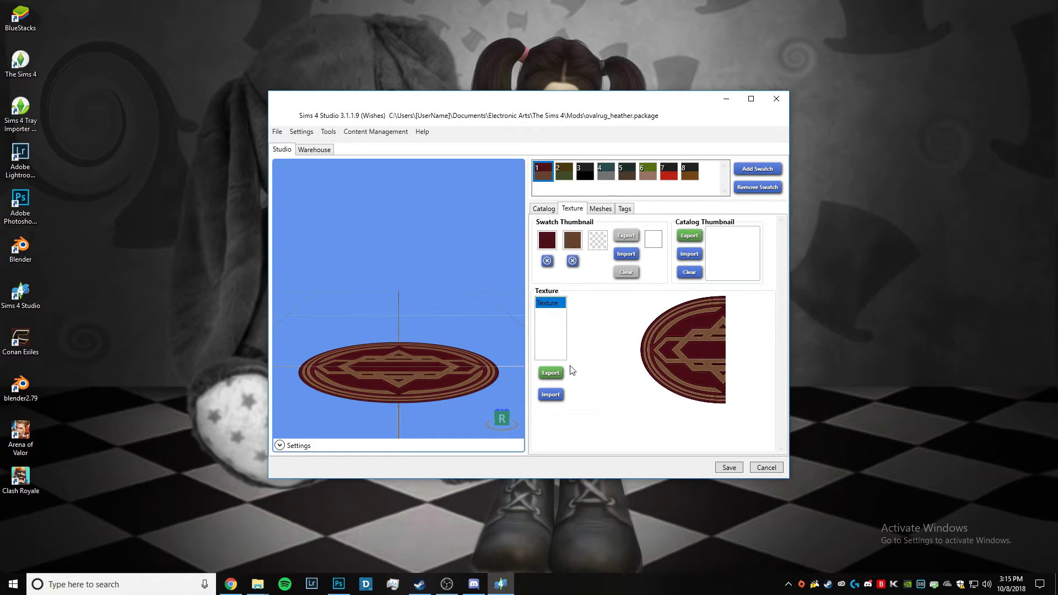
left_click(551, 395)
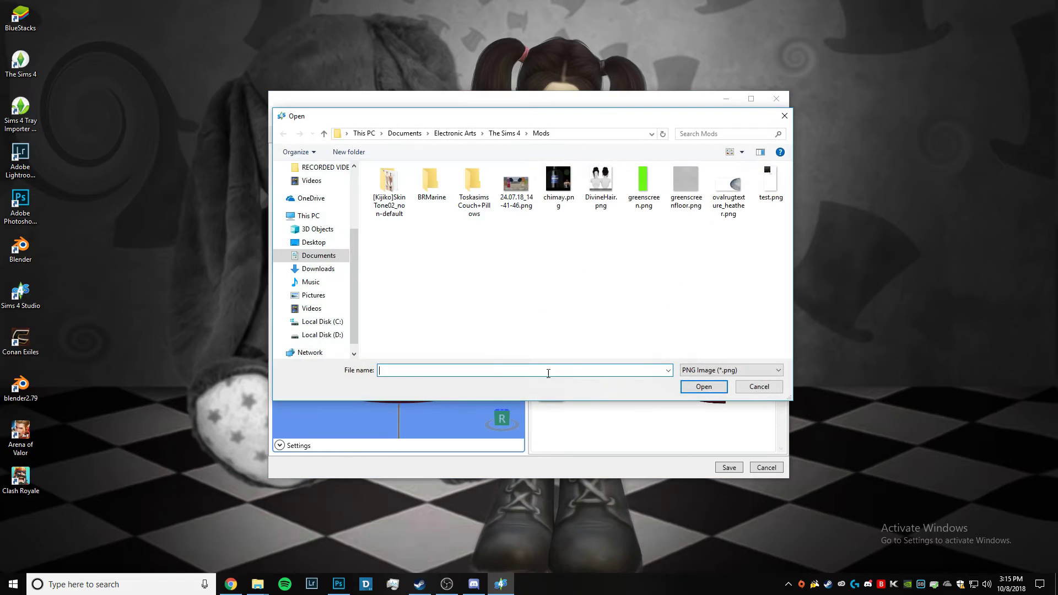
double_click(728, 187)
left_click_drag(430, 433, 521, 338)
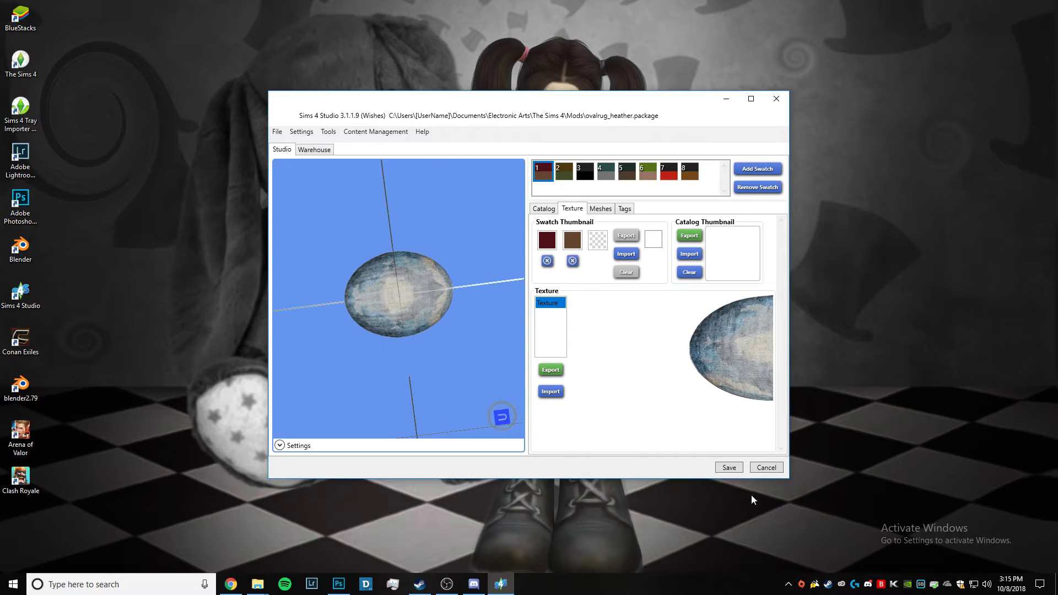
left_click(729, 467)
Save the package as ovalrug_heather.package and dismiss the confirmation.
left_click(278, 132)
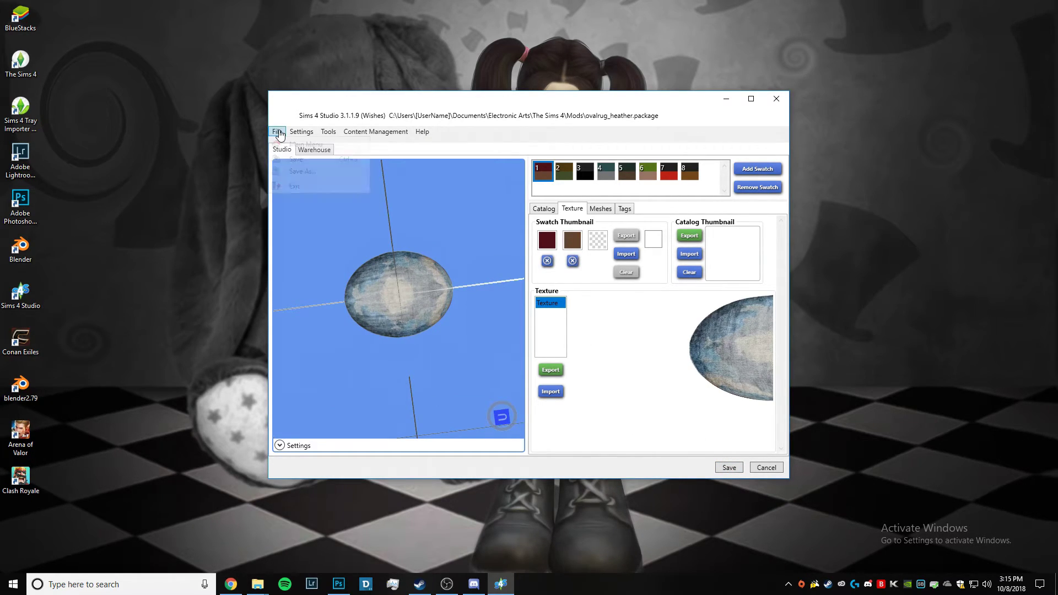
left_click(293, 172)
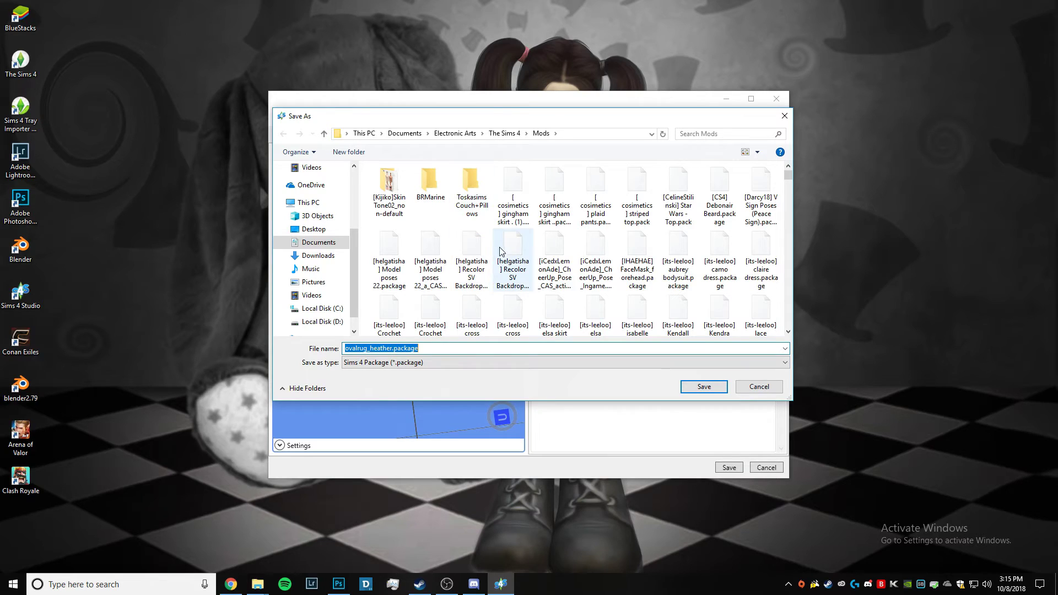
left_click(715, 386)
left_click(555, 321)
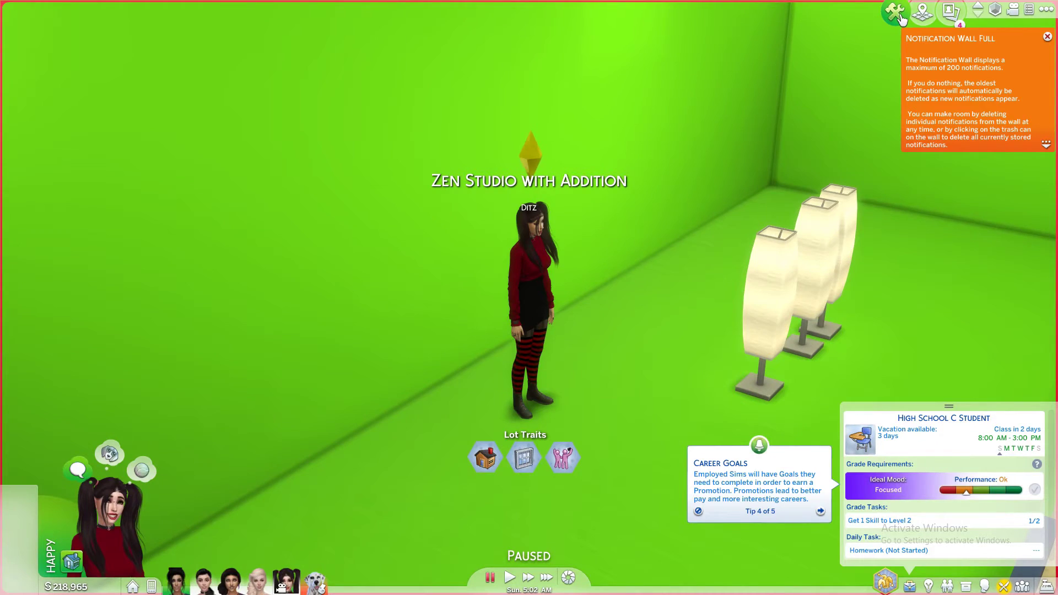
Enter Build Mode and search the catalog for 'rugs'.
left_click(895, 14)
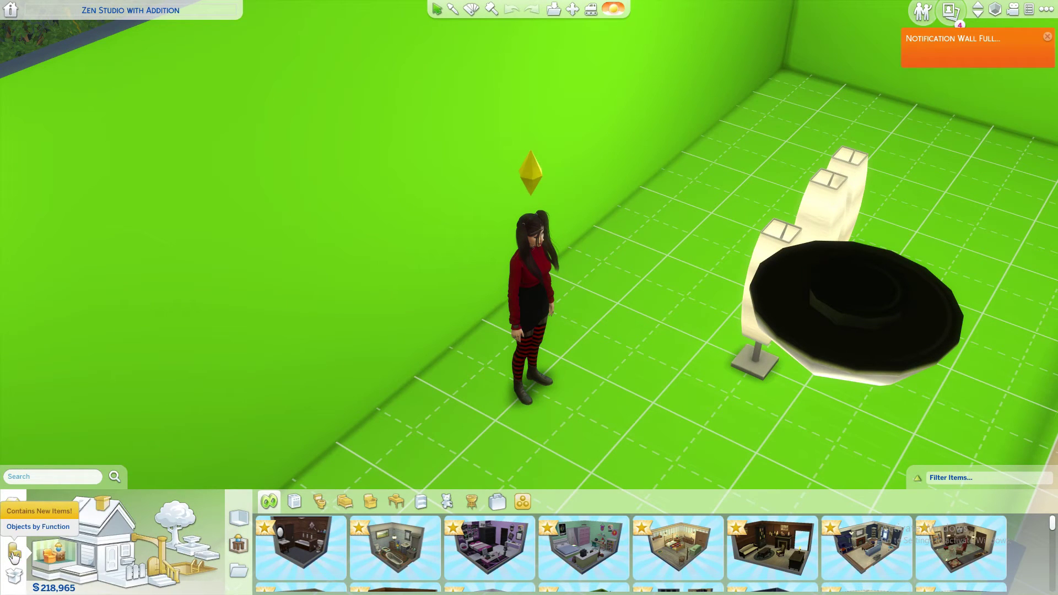
left_click(14, 555)
left_click(32, 478)
type("r")
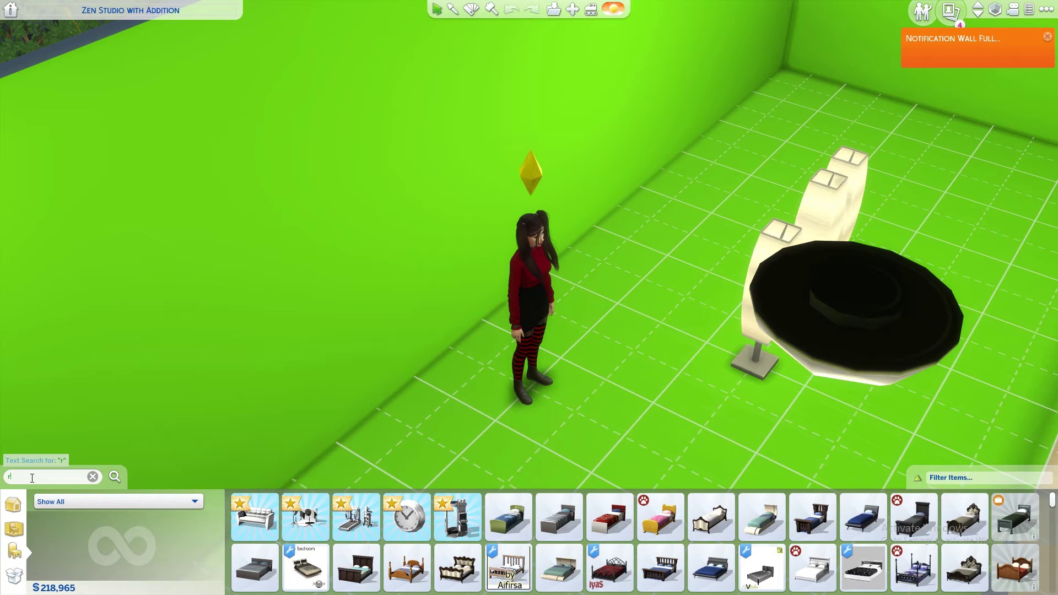
type("ugs")
key("Return")
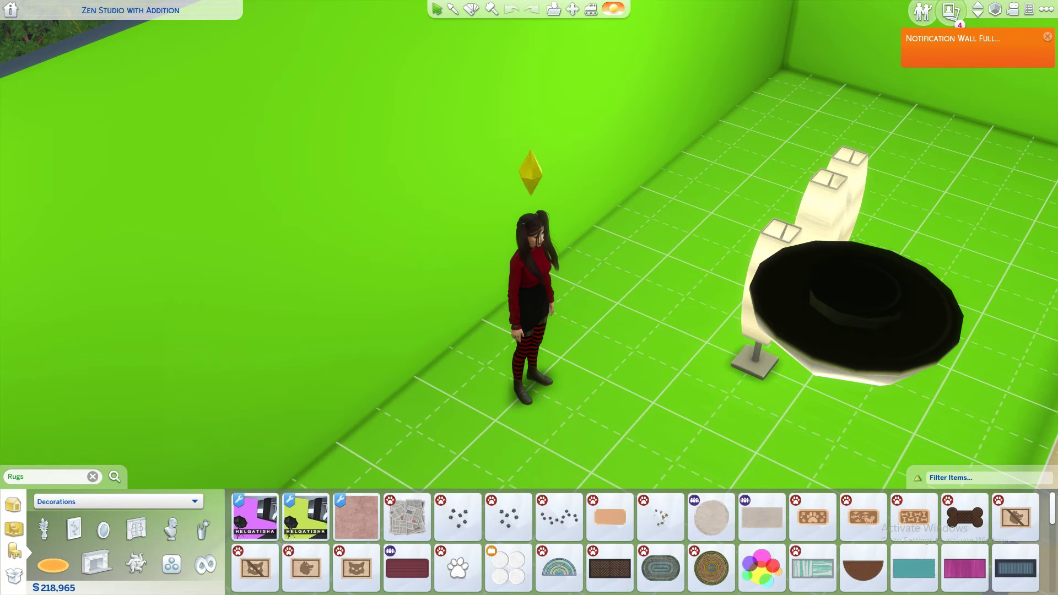
Find the custom blue rug in the results and place it on the floor.
scroll(612, 573, "down", 1)
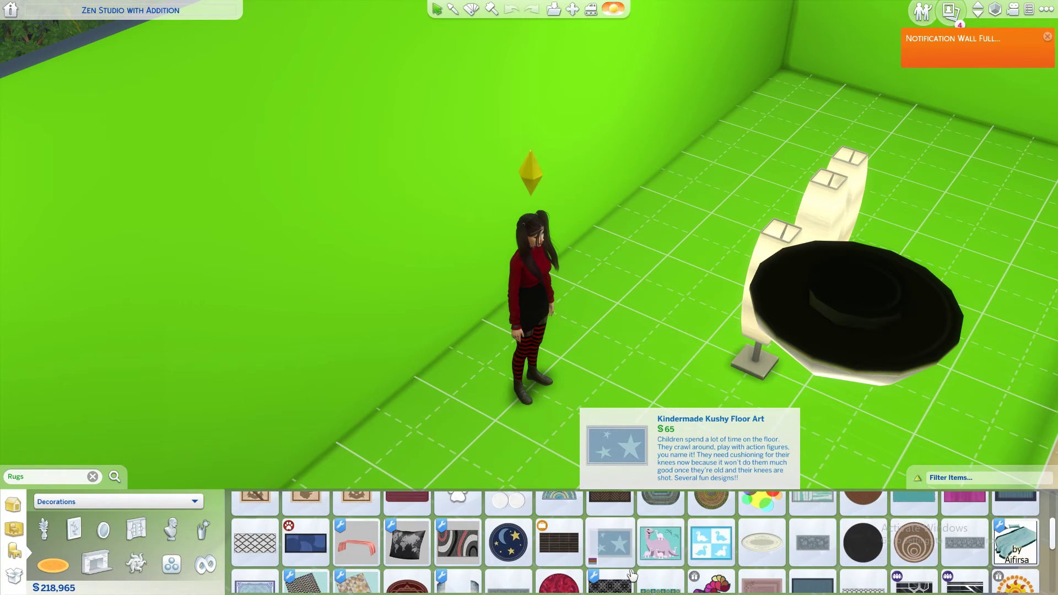
scroll(730, 558, "down", 1)
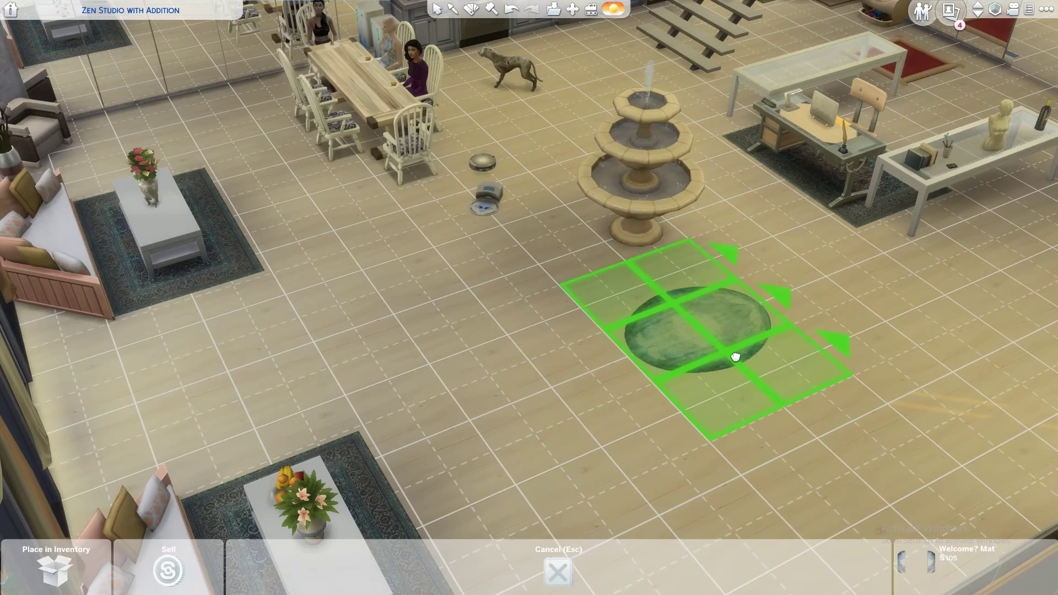
left_click(735, 357)
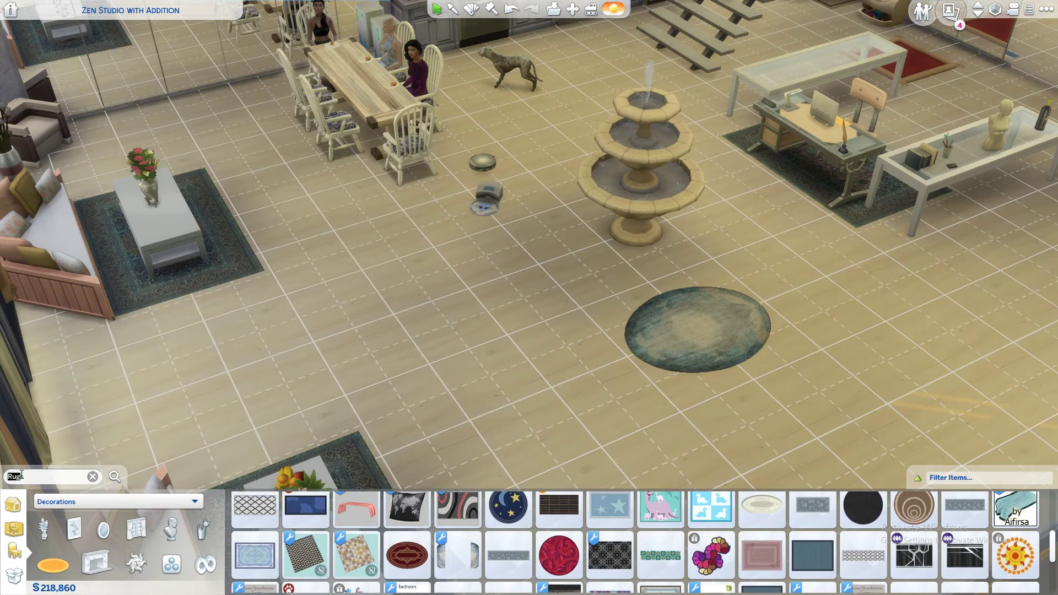
Enlarge the blue rug twice with ] and set it under the desk area.
type("][")
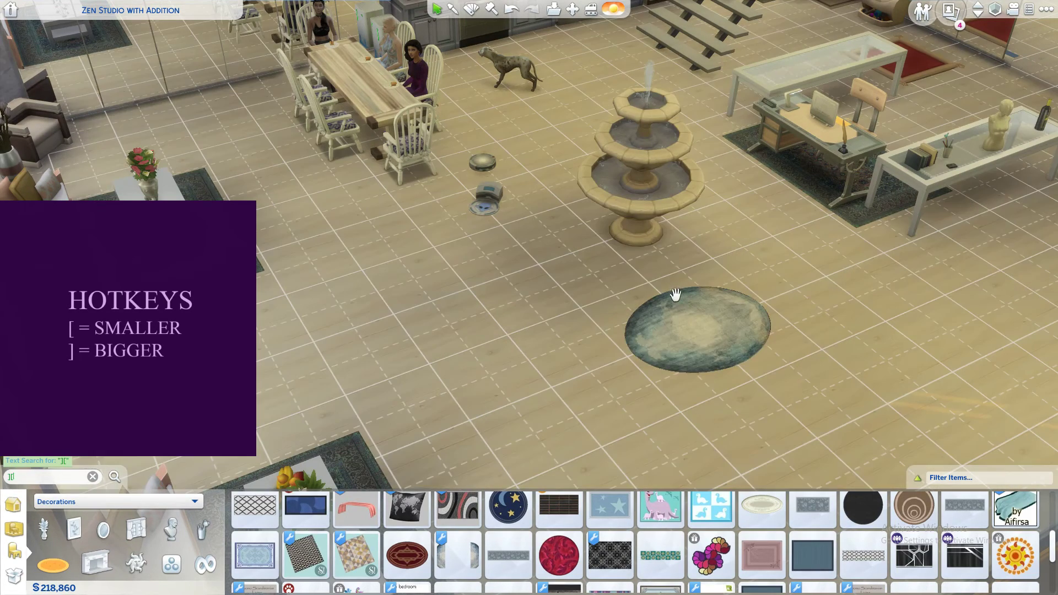
left_click(675, 303)
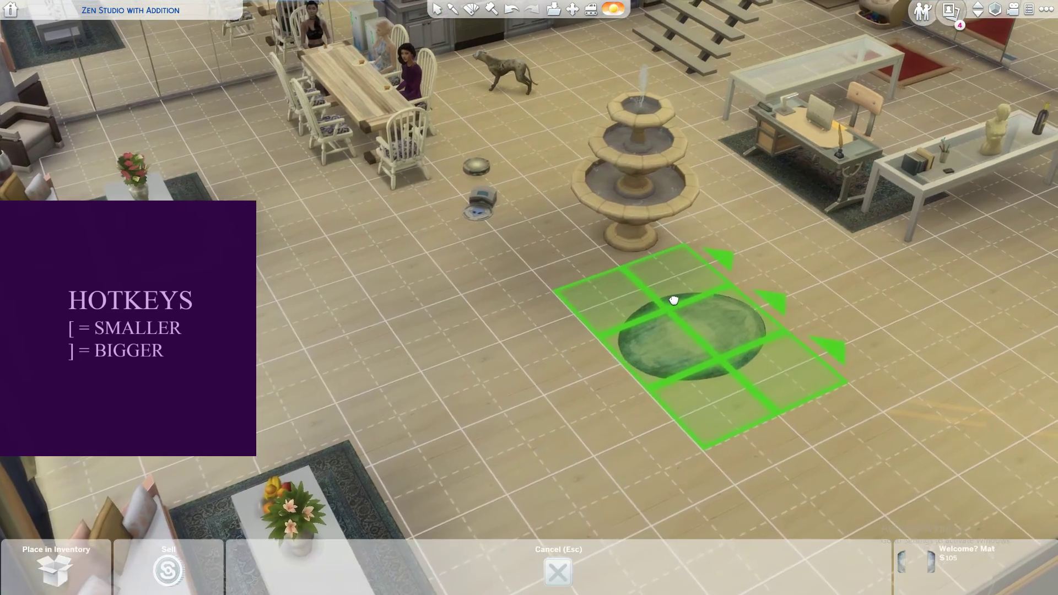
key("bracketright")
key("bracketright")
key("bracketright")
scroll(674, 300, "down", 3)
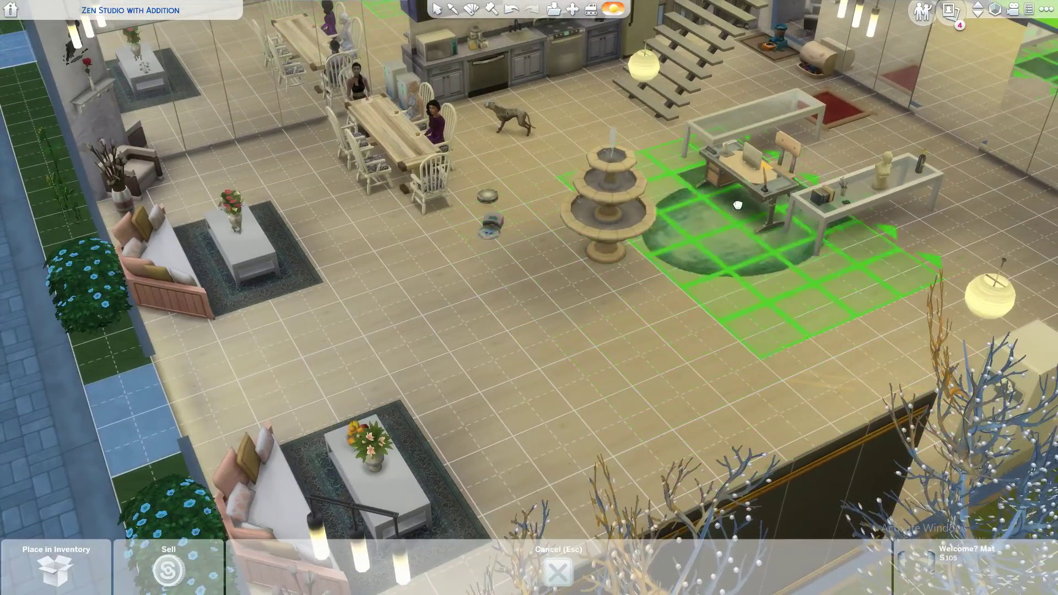
key("bracketright")
key("bracketright")
key("bracketright")
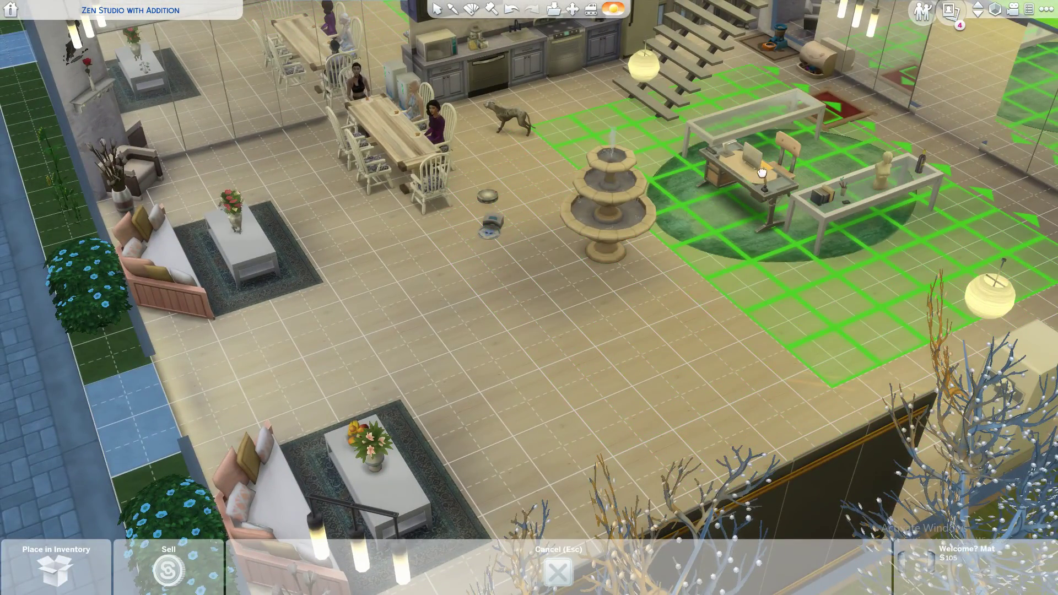
left_click(762, 173)
Delete and sell the old Persian rug.
scroll(808, 347, "up", 5)
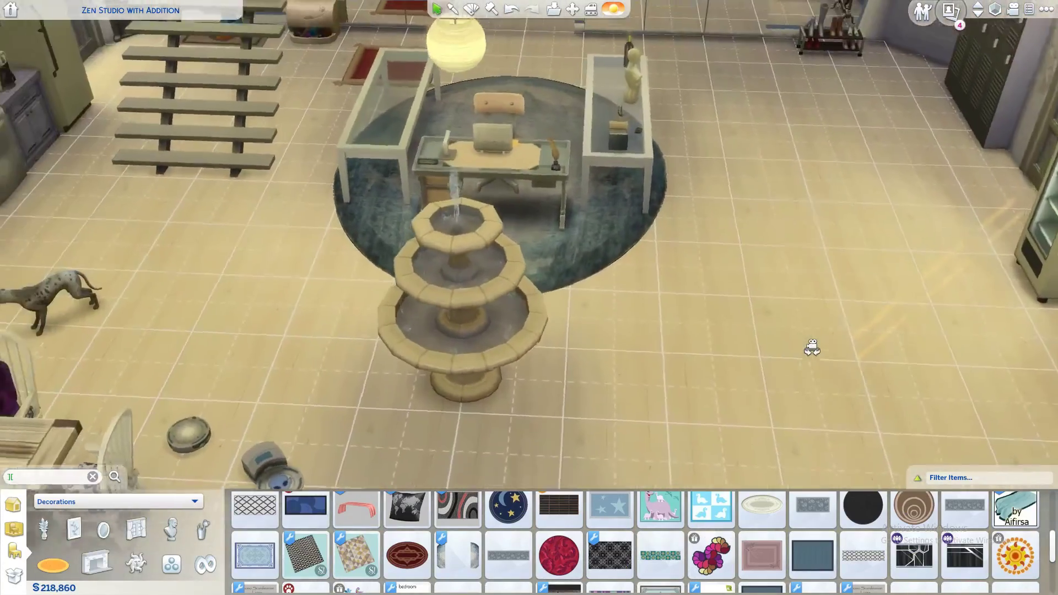
key("e")
scroll(808, 350, "up", 5)
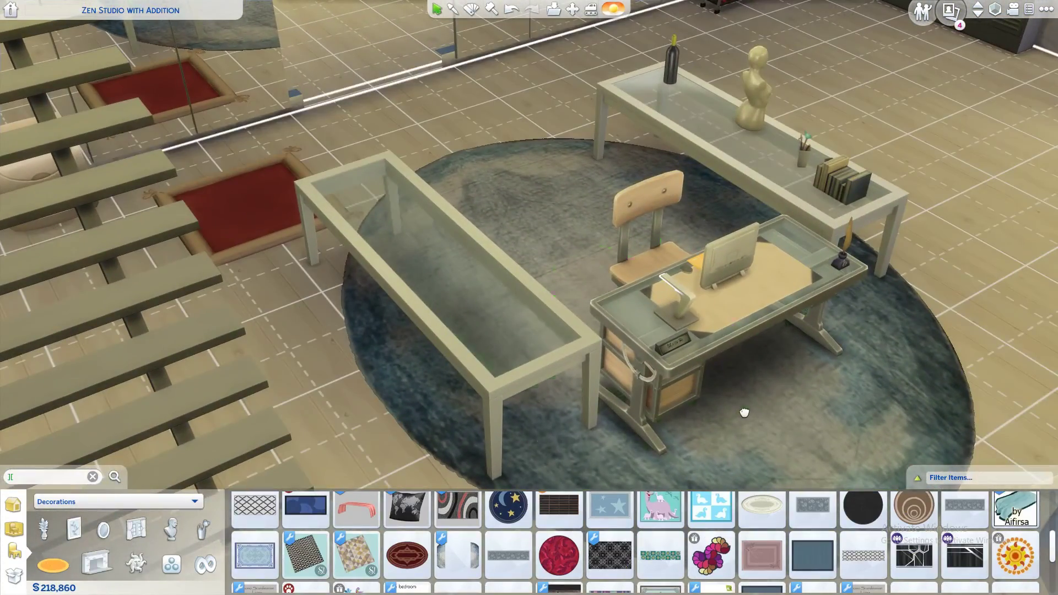
left_click(744, 412)
key("Delete")
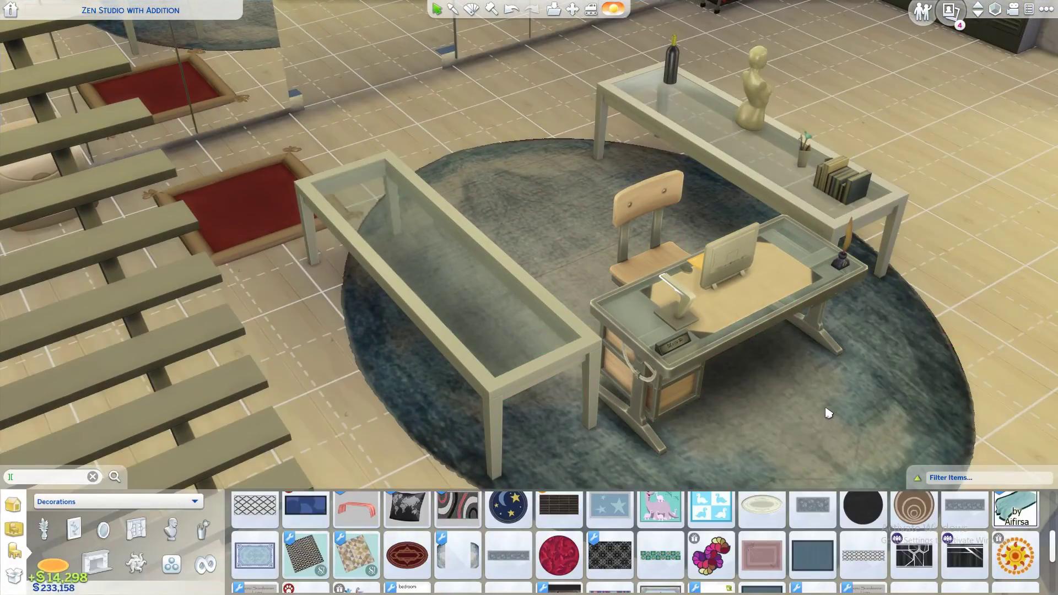
scroll(810, 405, "down", 3)
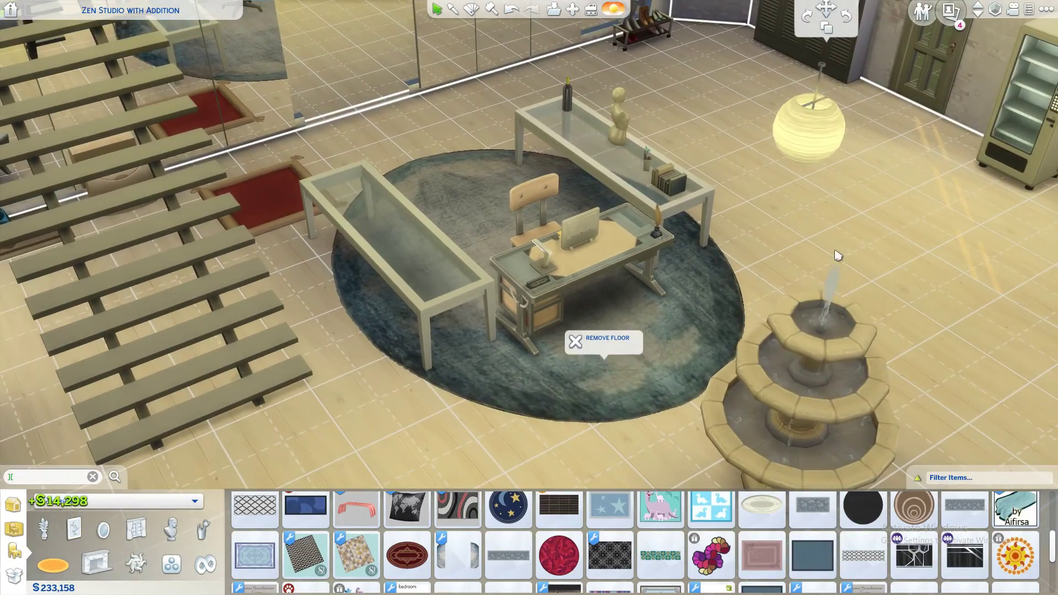
scroll(606, 380, "up", 2)
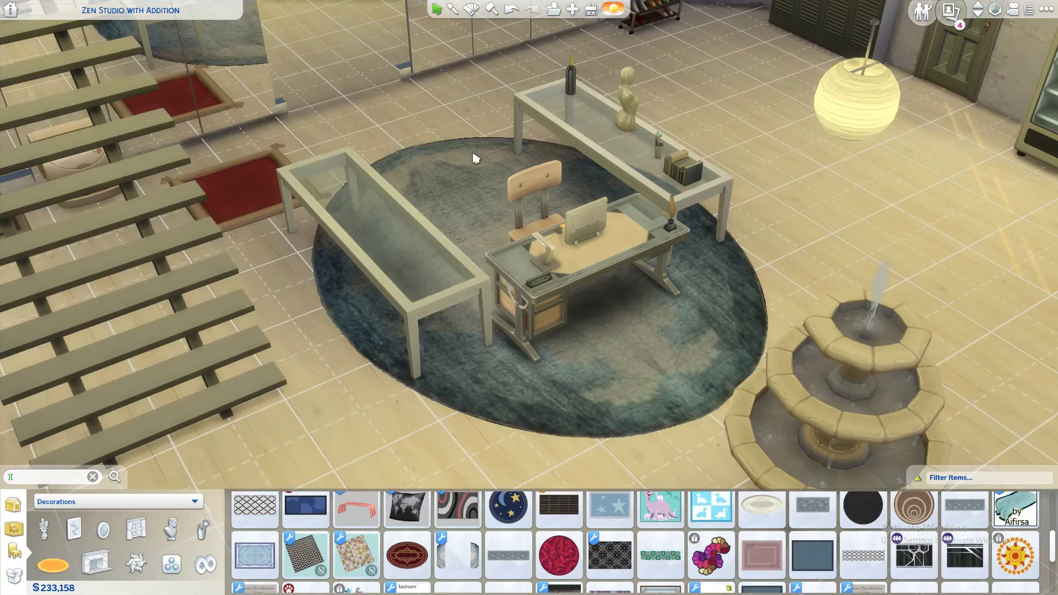
middle_click_drag(475, 158, 439, 263)
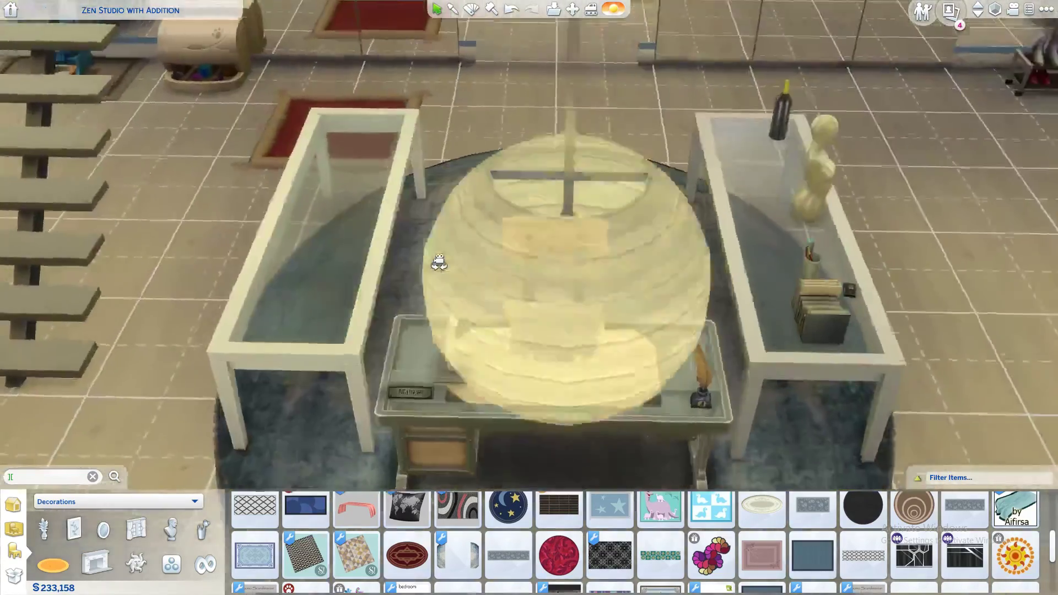
scroll(439, 263, "down", 3)
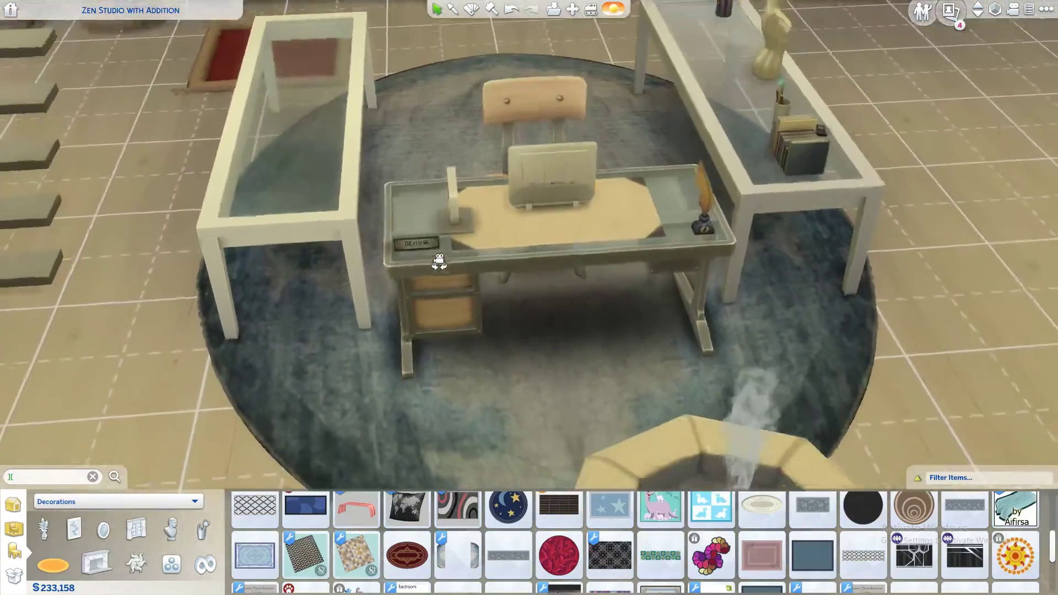